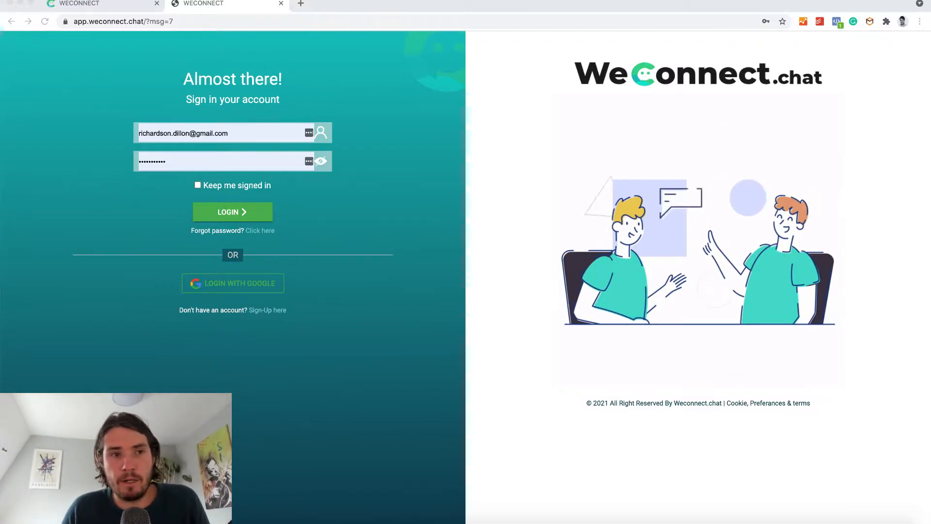
# - Sign in to WeConnect through Google with the personal Gmail account and dismiss the account verification notice
pyautogui.click(410, 79)
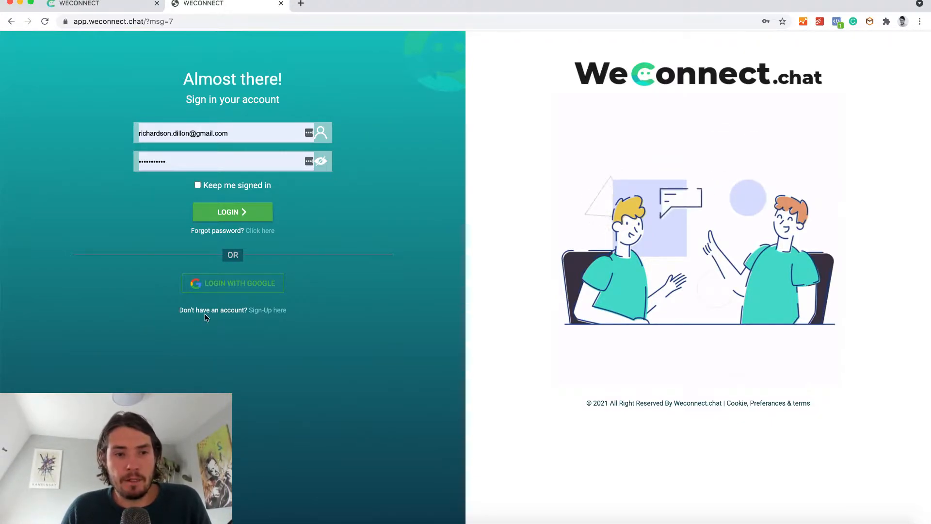
pyautogui.click(239, 292)
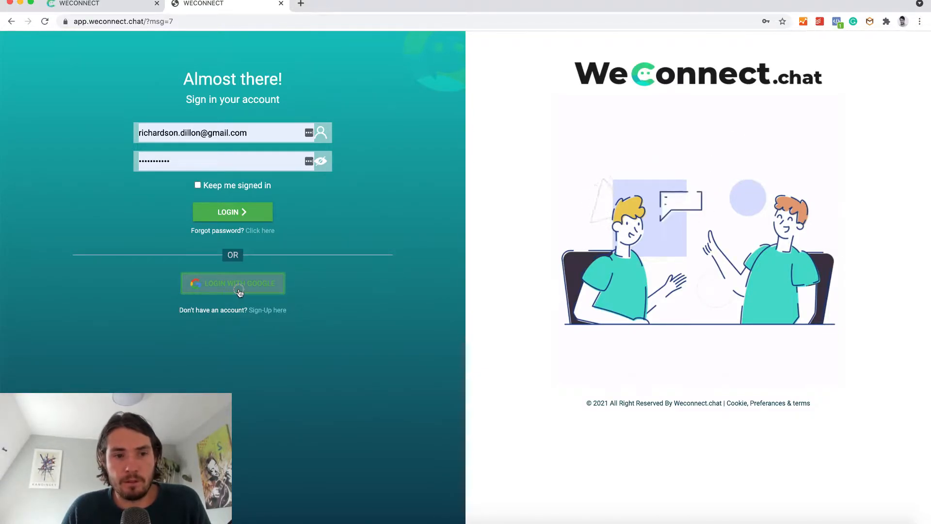
pyautogui.click(120, 22)
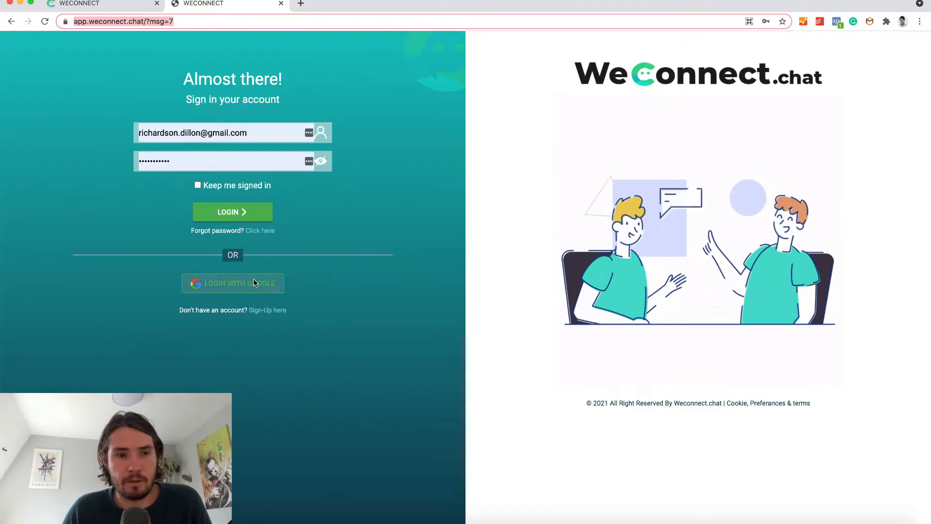
pyautogui.click(253, 293)
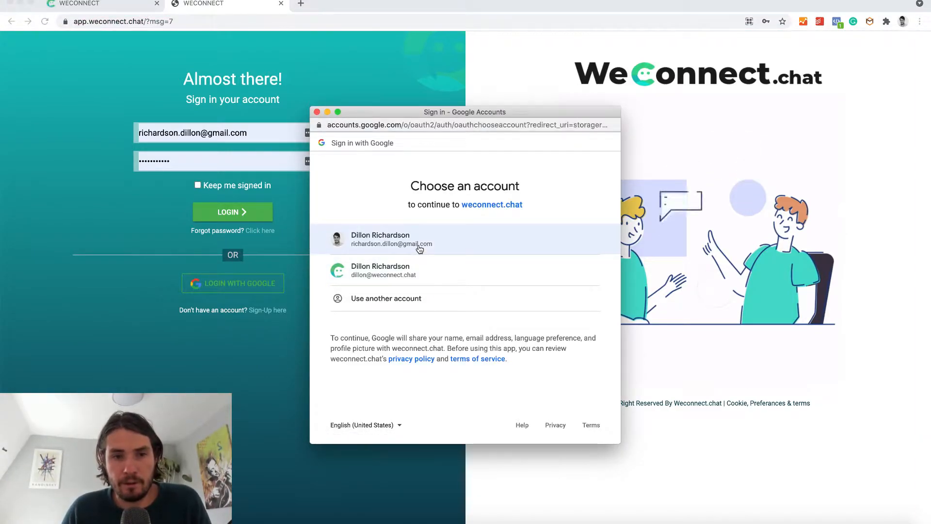
pyautogui.click(438, 249)
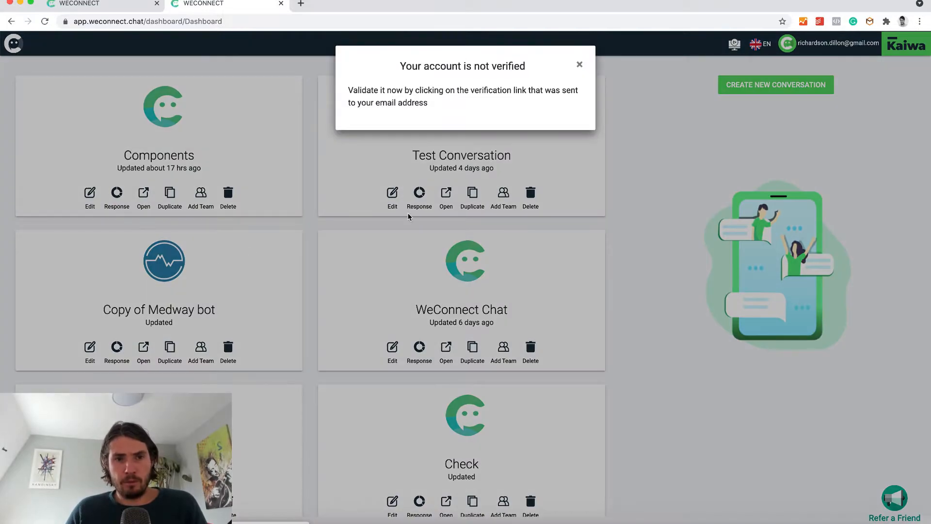
pyautogui.click(578, 58)
# - Find the Video conversation among the dashboard's bots and open it for editing
pyautogui.scroll(-12, 191, 283)
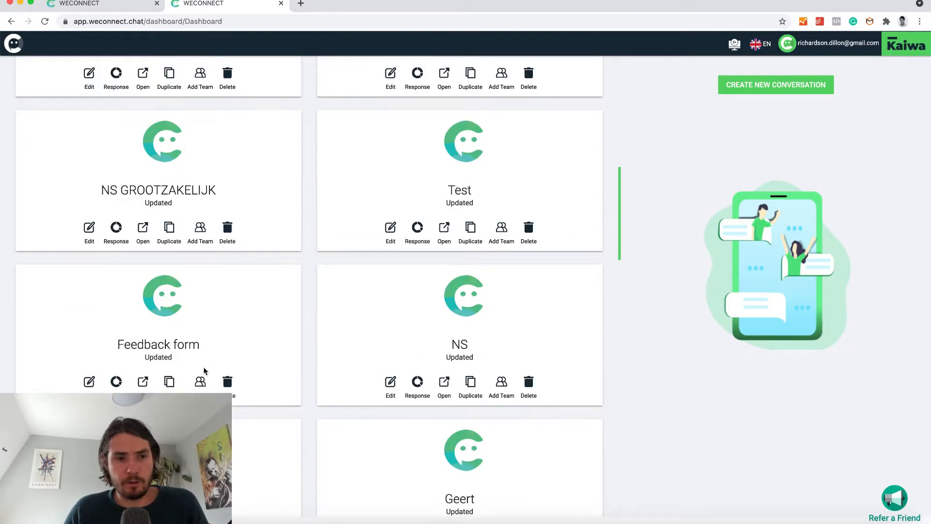
pyautogui.scroll(-5, 204, 370)
pyautogui.click(88, 312)
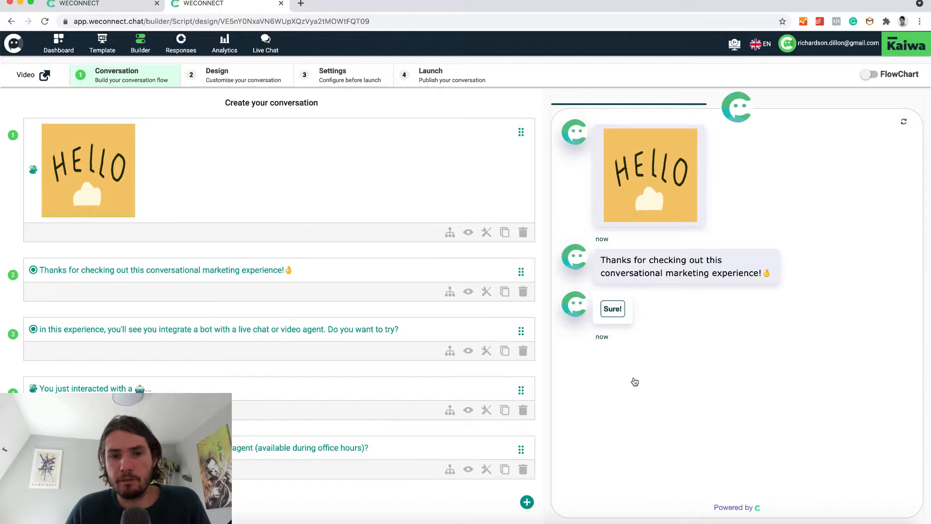
# - Examine the bot's design previews for the landing page, widget and inline formats
pyautogui.click(213, 82)
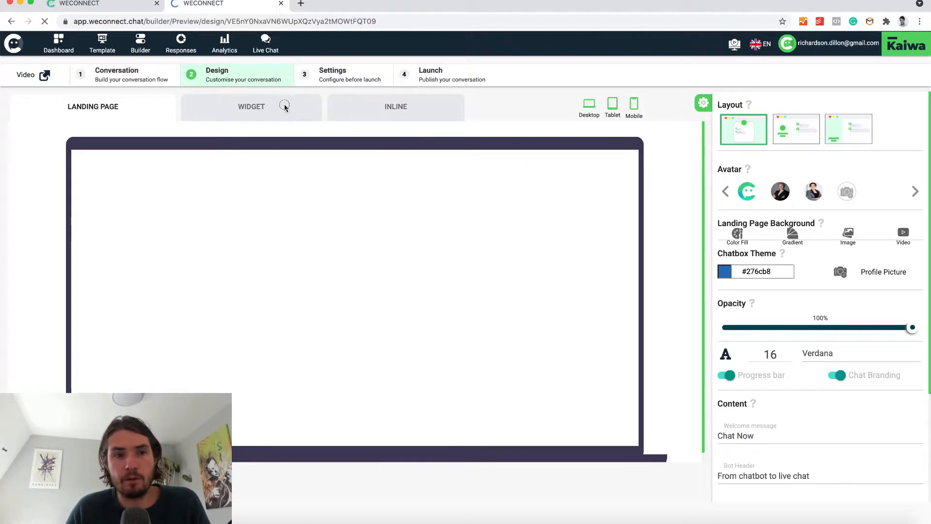
pyautogui.click(284, 108)
pyautogui.click(108, 119)
pyautogui.click(284, 109)
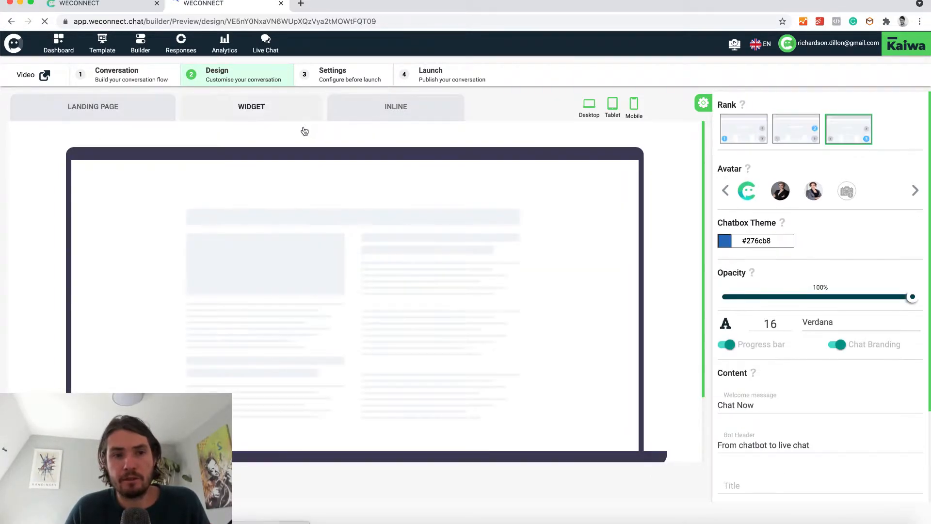
pyautogui.click(353, 117)
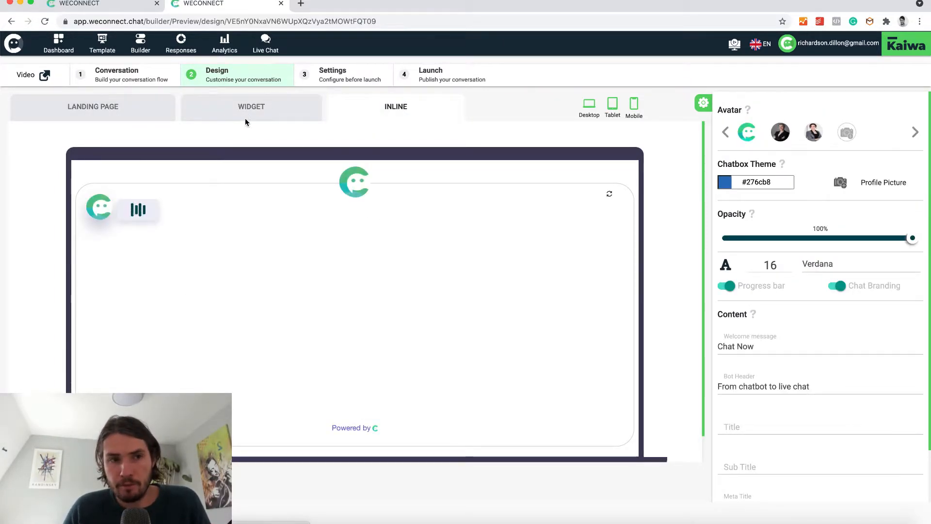
pyautogui.click(115, 117)
pyautogui.click(271, 120)
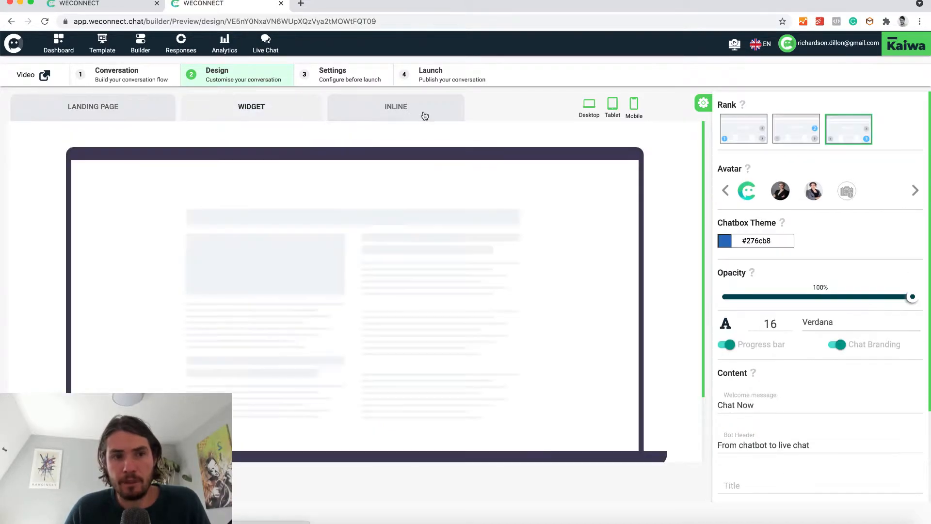
pyautogui.click(424, 114)
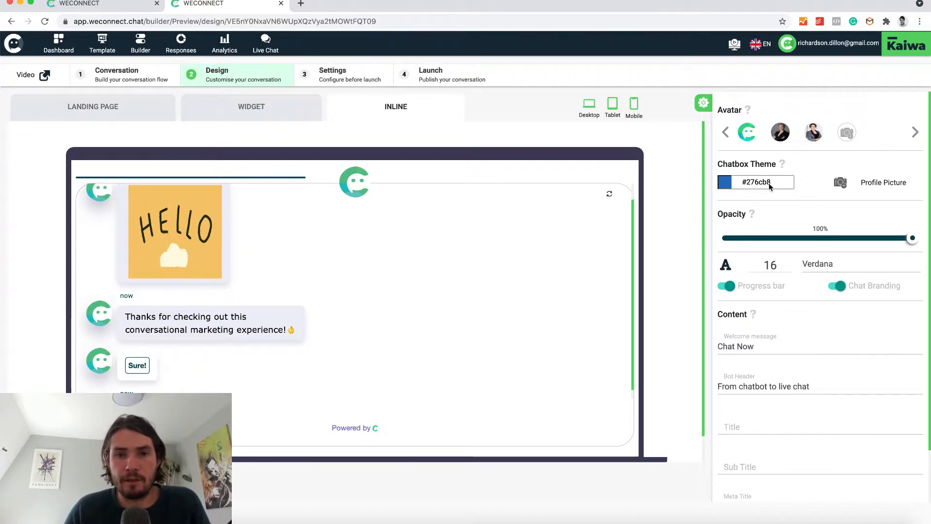
# - Review the bot's settings and launch options, and select the WordPress code snippet in the widget installation instructions
pyautogui.click(339, 82)
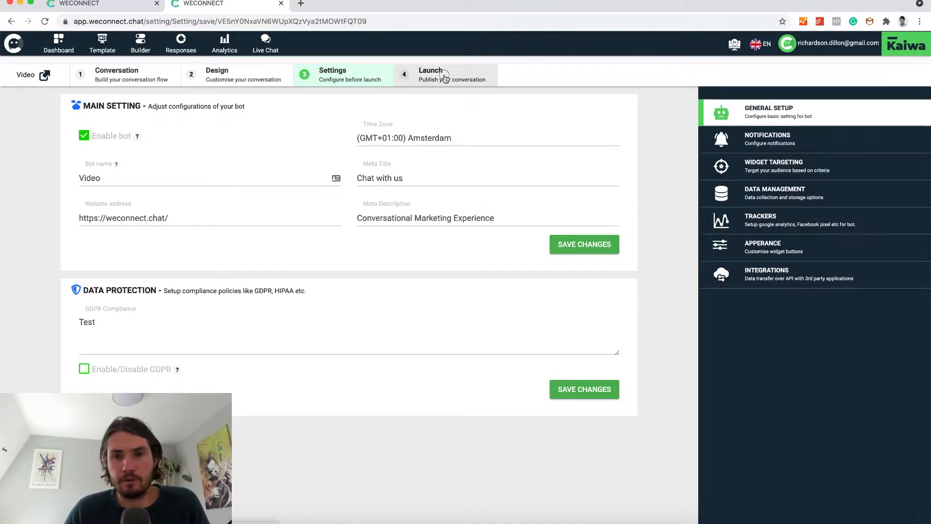
pyautogui.click(445, 78)
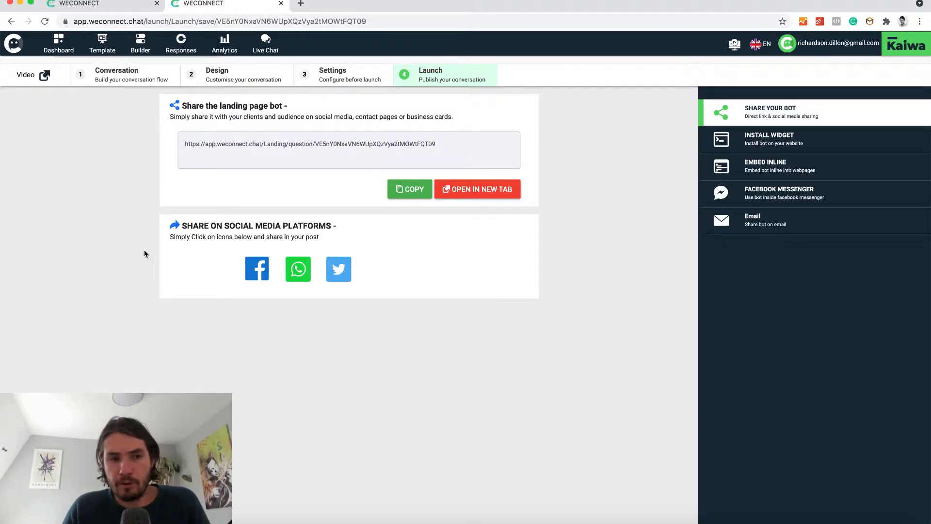
pyautogui.click(767, 145)
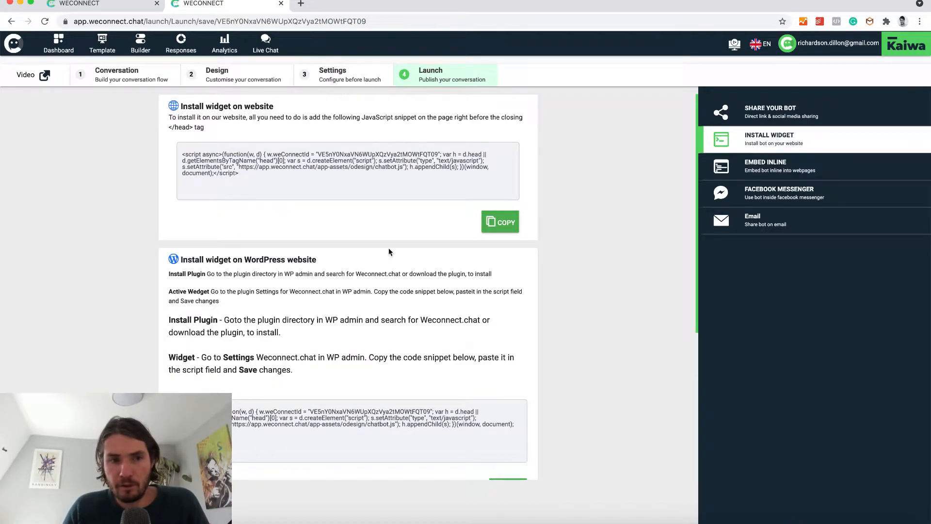
pyautogui.moveTo(218, 434); pyautogui.dragTo(148, 384)
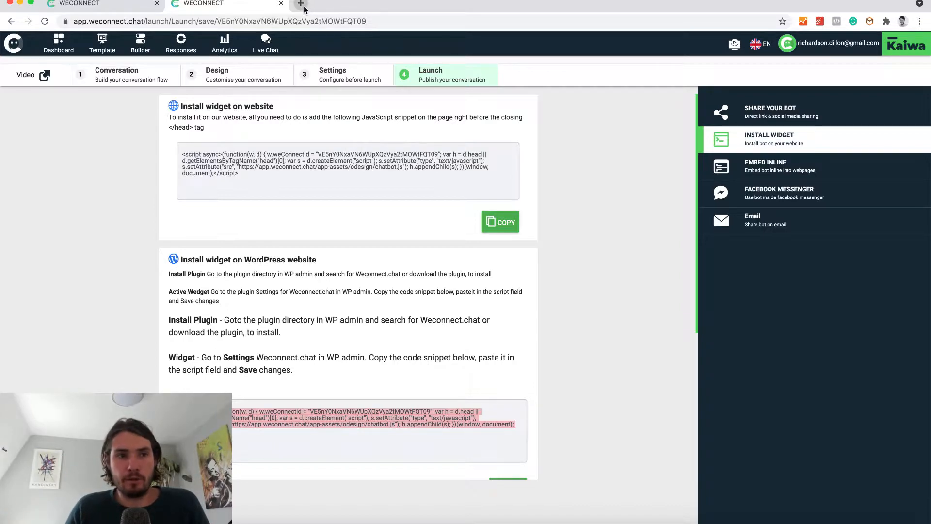
# - Load the WordPress admin at weconnect.chat/wp-admin in the other WeConnect browser tab
pyautogui.click(105, 4)
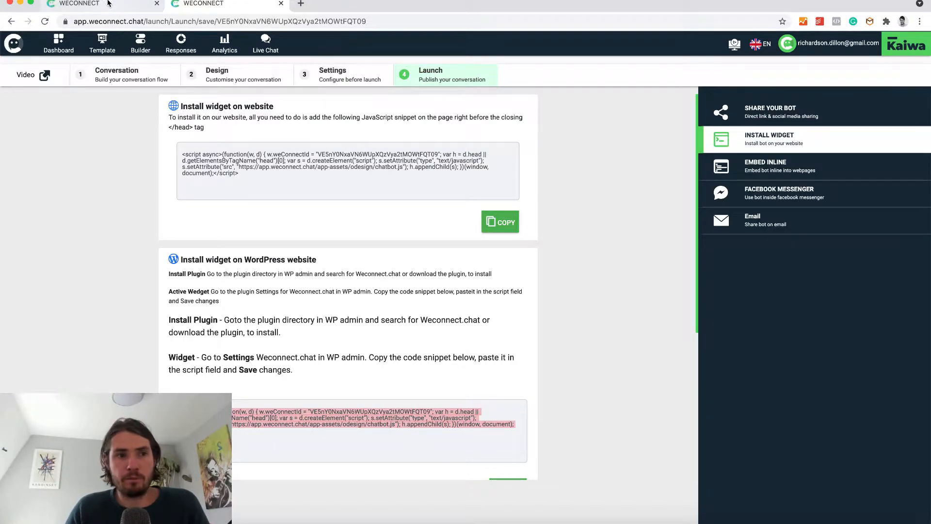
pyautogui.click(110, 20)
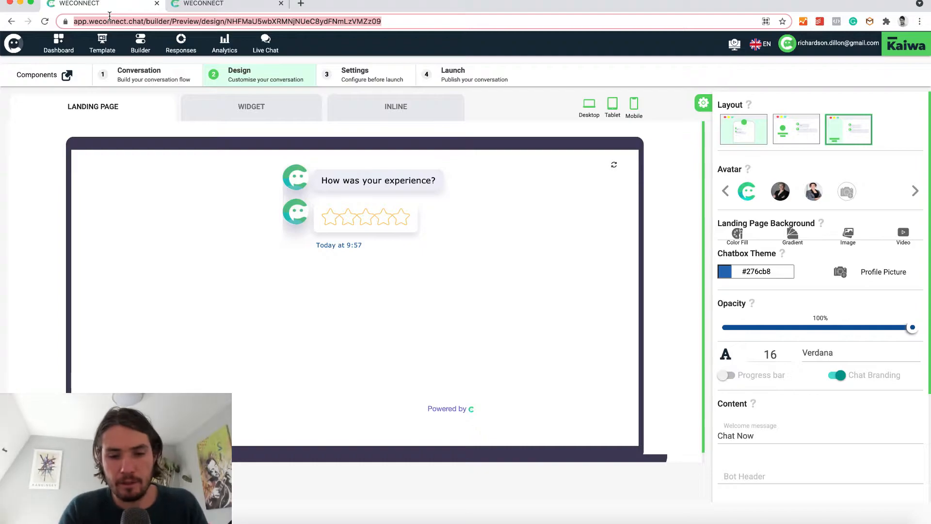
pyautogui.write('weconn')
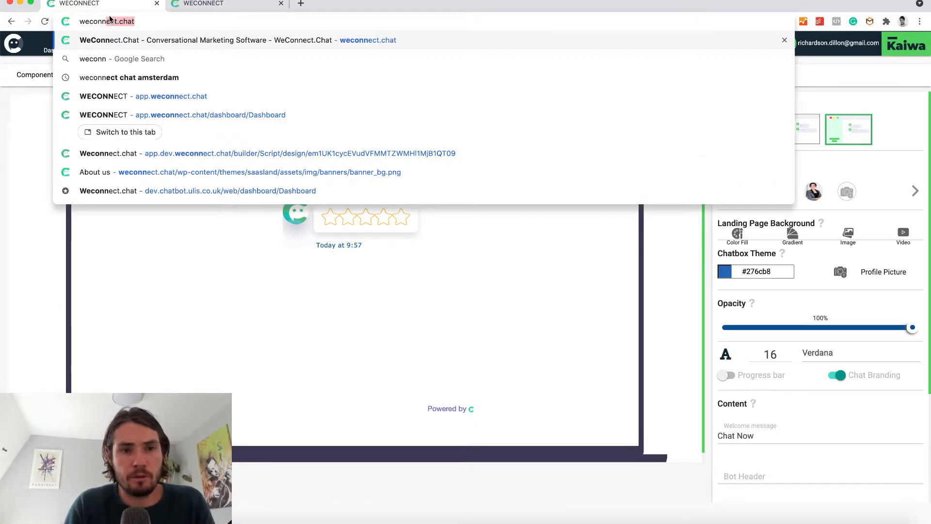
pyautogui.write('ect.c')
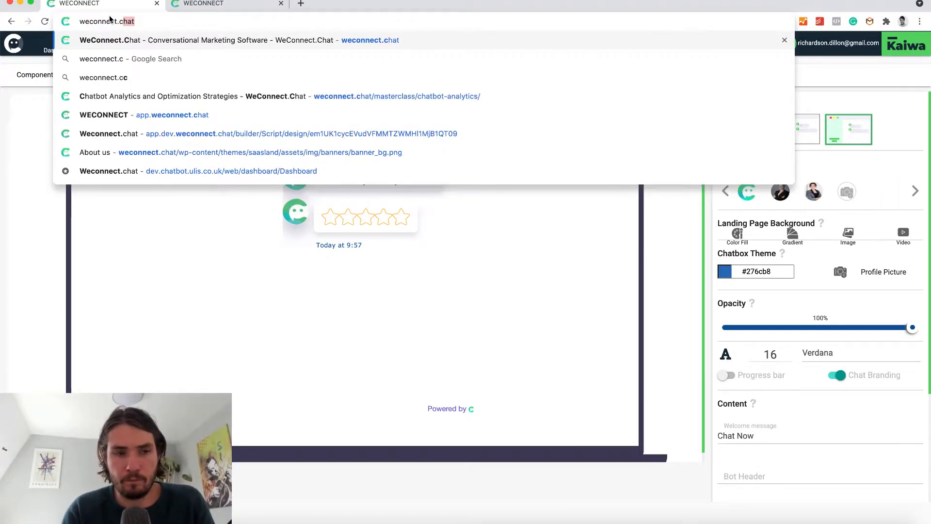
pyautogui.write('hat/')
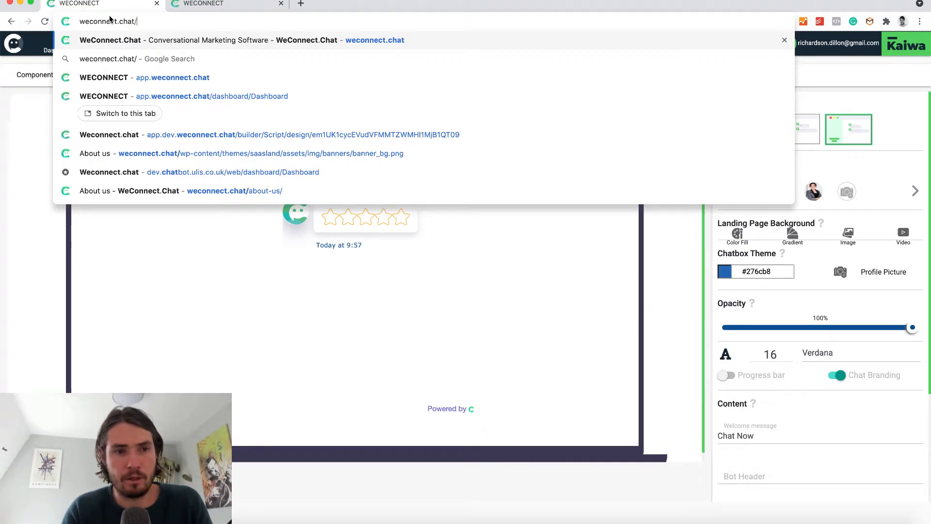
pyautogui.write('wp-admin')
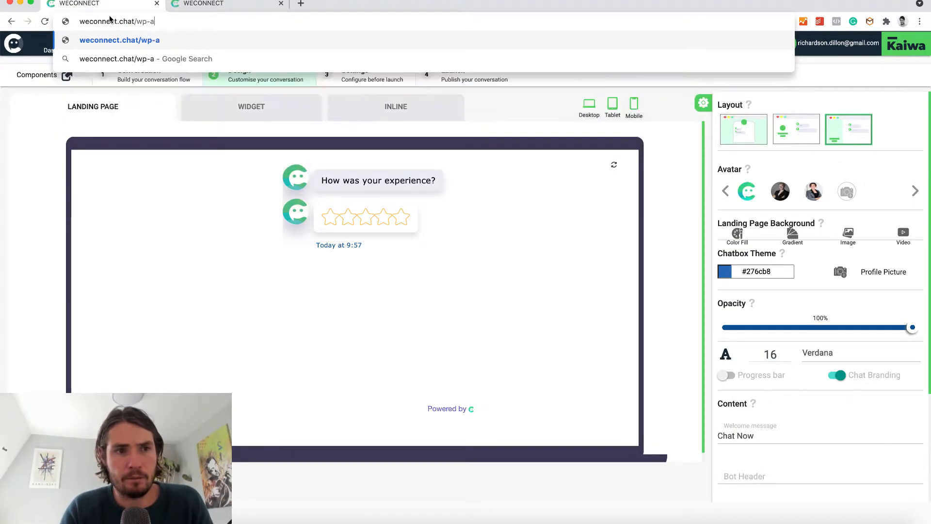
pyautogui.press('Return')
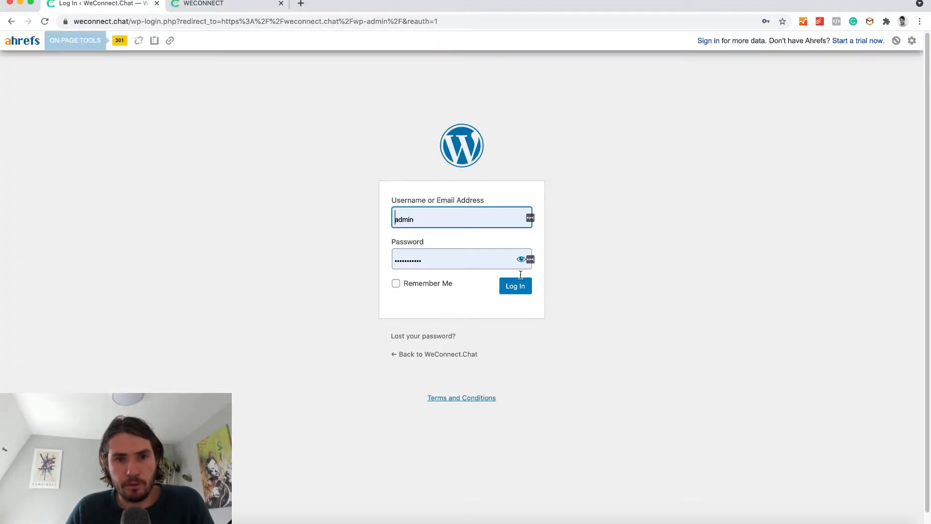
# - Switch back to the Video bot in WeConnect, review its inline design and reopen the widget installation instructions
pyautogui.click(212, 8)
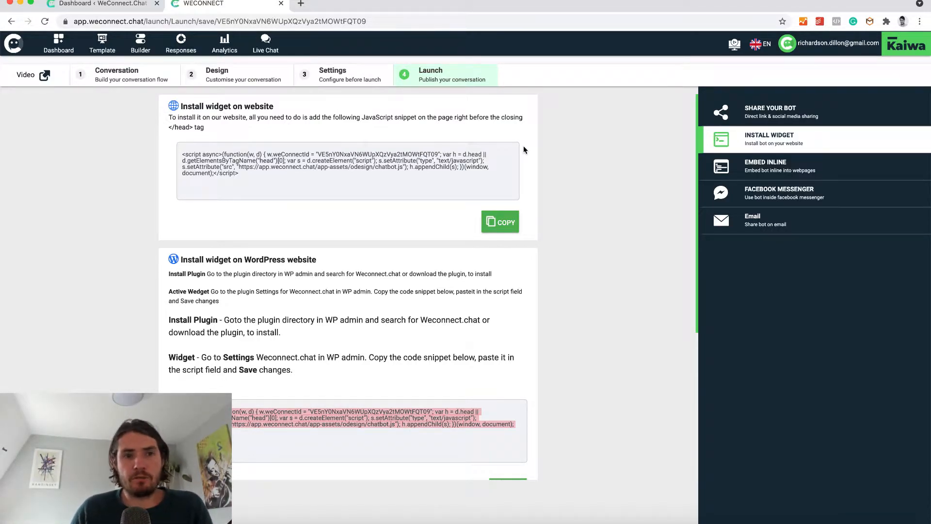
pyautogui.click(245, 82)
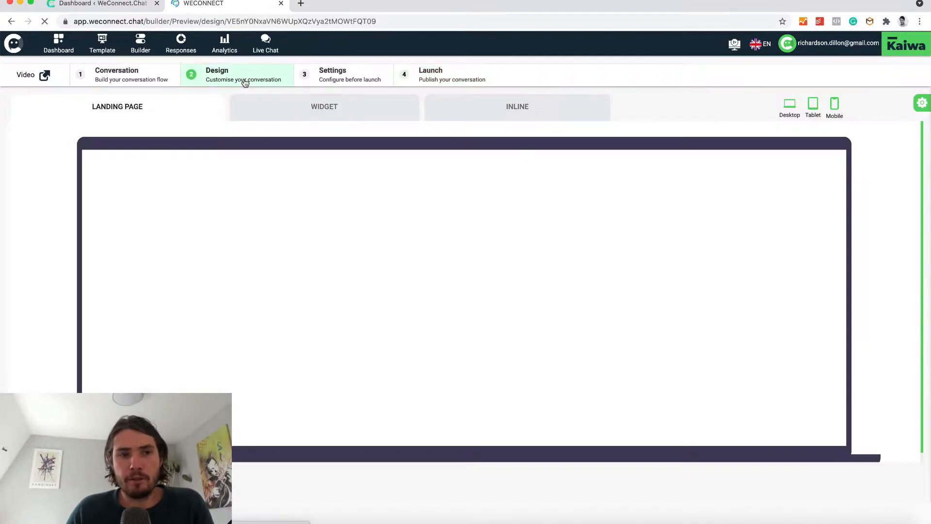
pyautogui.click(284, 107)
pyautogui.click(355, 109)
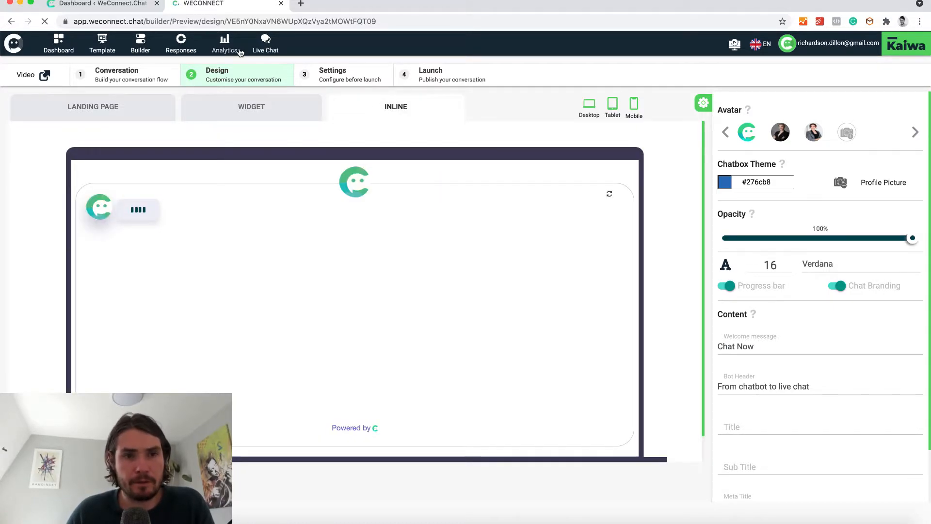
pyautogui.click(448, 85)
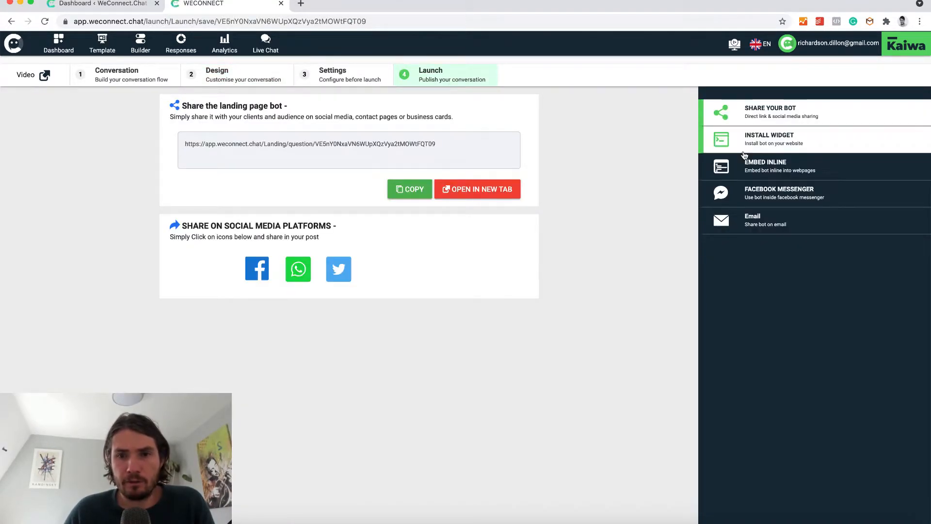
pyautogui.click(744, 145)
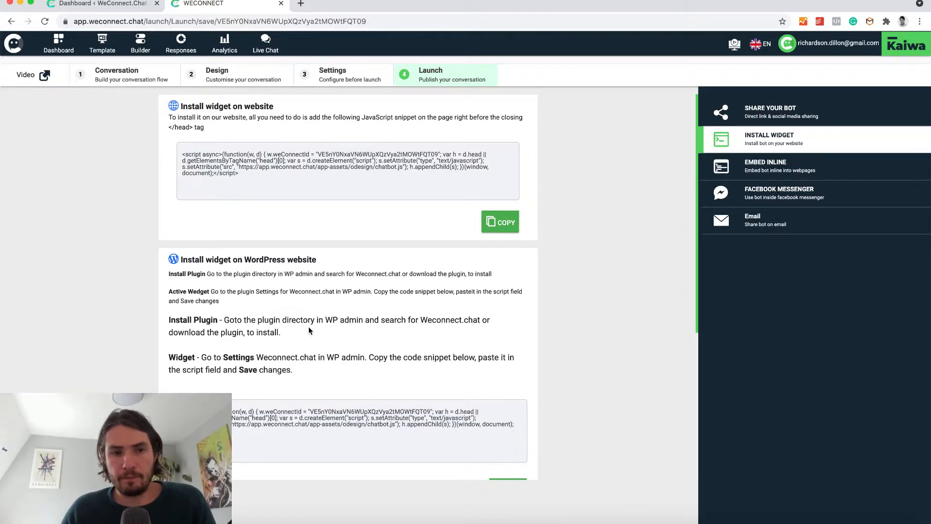
# - Switch to the WordPress admin dashboard and open the page for adding a new plugin
pyautogui.click(133, 10)
pyautogui.scroll(-6, 38, 391)
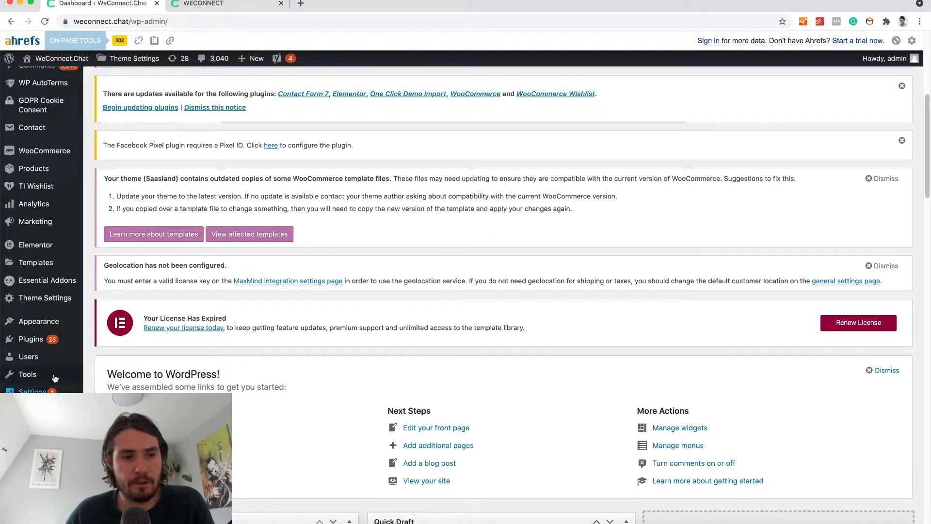
pyautogui.moveTo(32, 338)
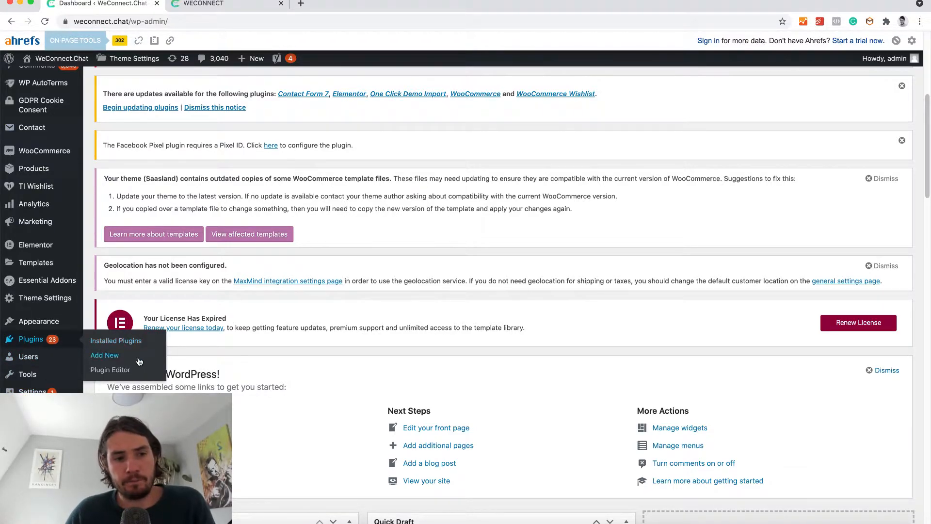
pyautogui.click(108, 357)
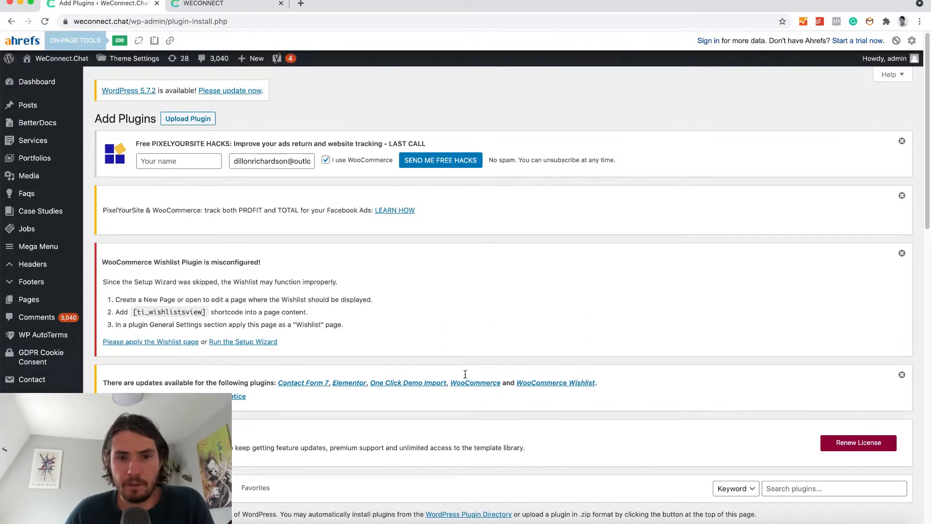
# - Search the WordPress plugin directory for "weconnect.chat" and examine the matching plugin's entry
pyautogui.scroll(-5, 466, 373)
pyautogui.click(792, 365)
pyautogui.write('weconnect.chat')
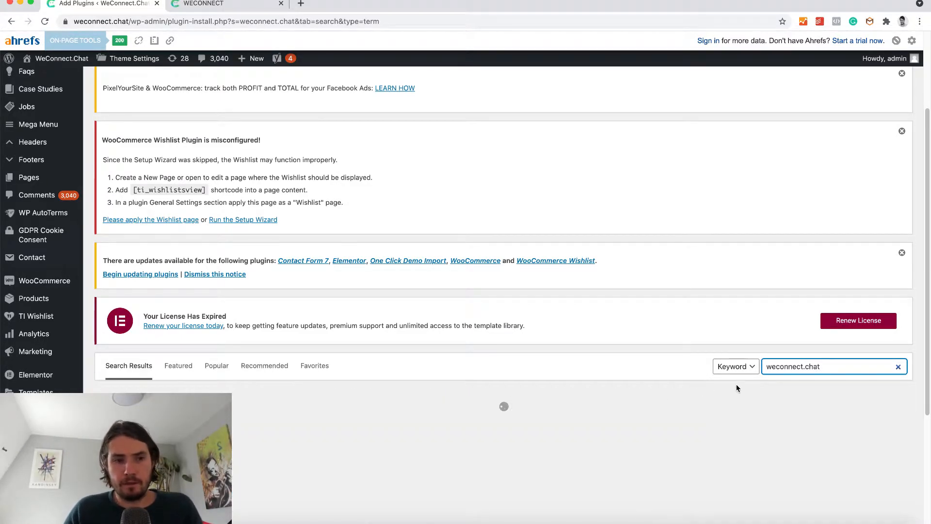
pyautogui.scroll(3, 679, 289)
pyautogui.scroll(-5, 553, 414)
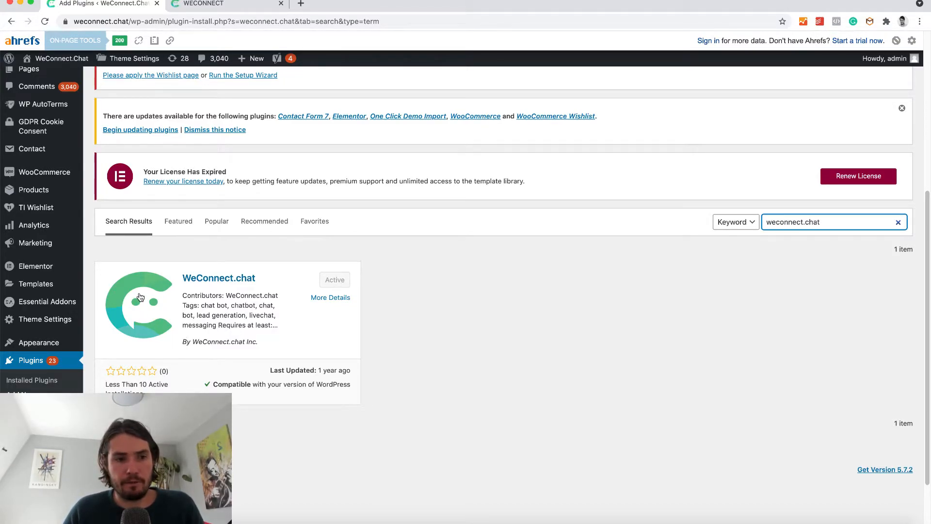
pyautogui.scroll(2, 275, 359)
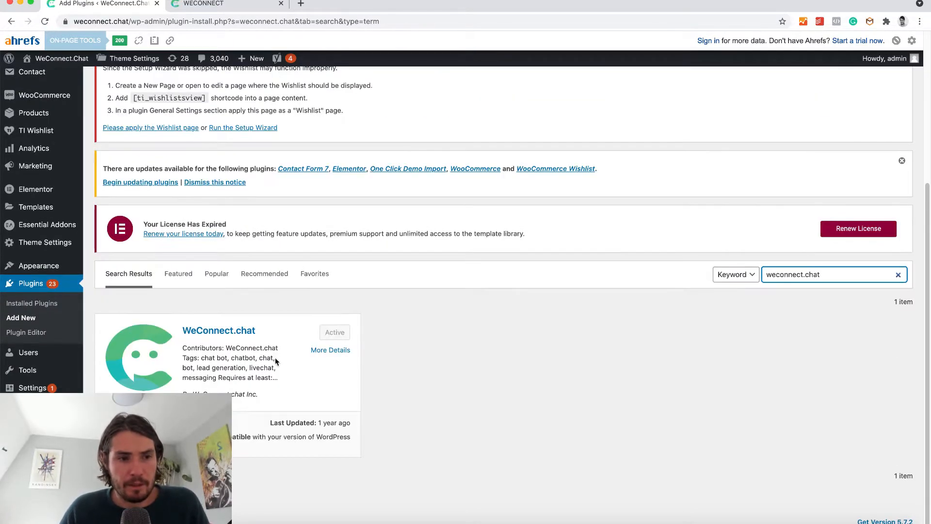
pyautogui.moveTo(55, 377)
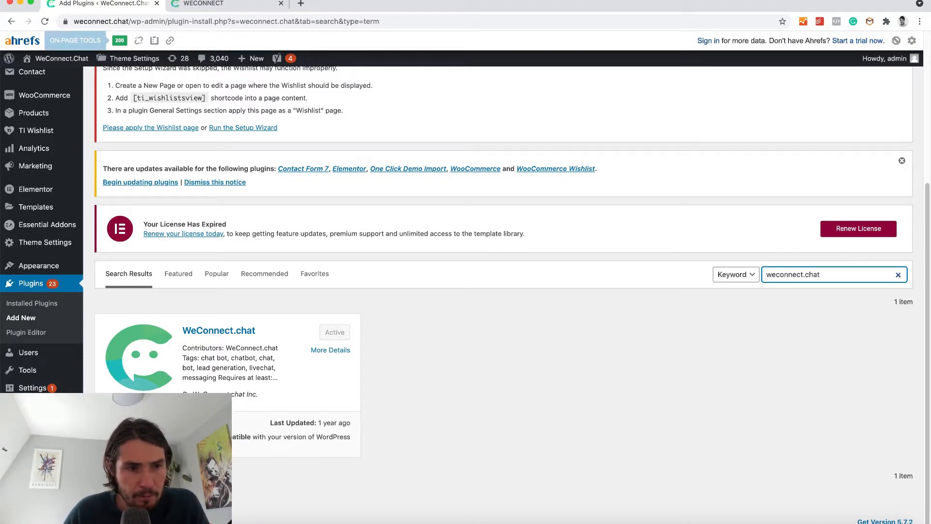
# - Open the WeConnect.chat plugin's settings page in WordPress and go to its Chatbot Snippet field
pyautogui.moveTo(32, 387)
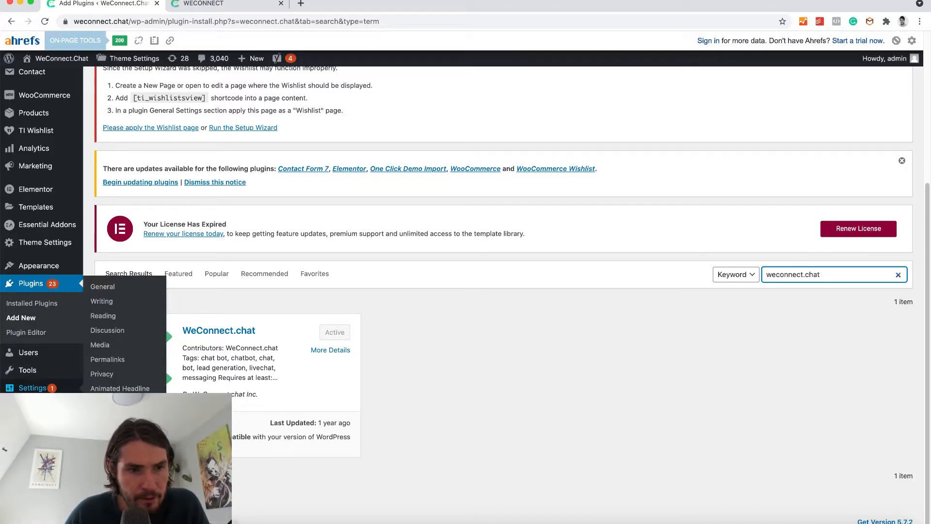
pyautogui.press('Return')
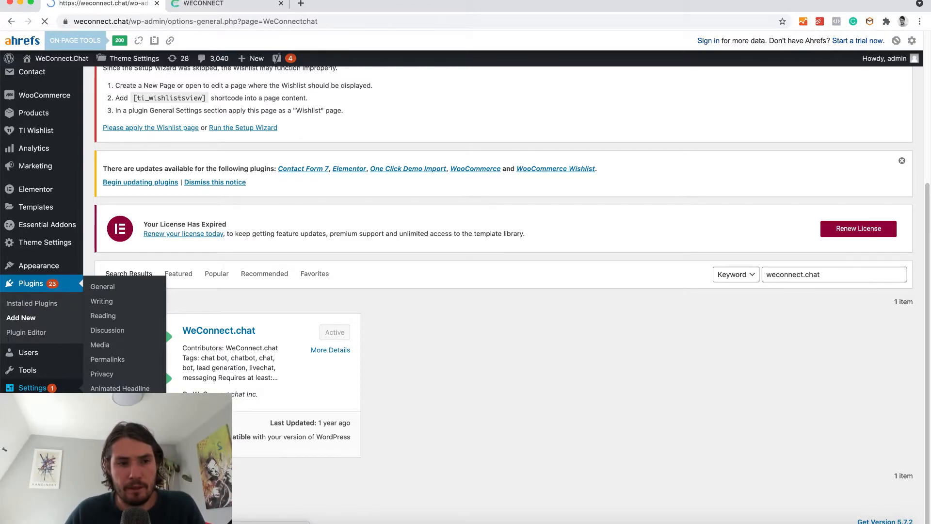
pyautogui.scroll(-9, 466, 262)
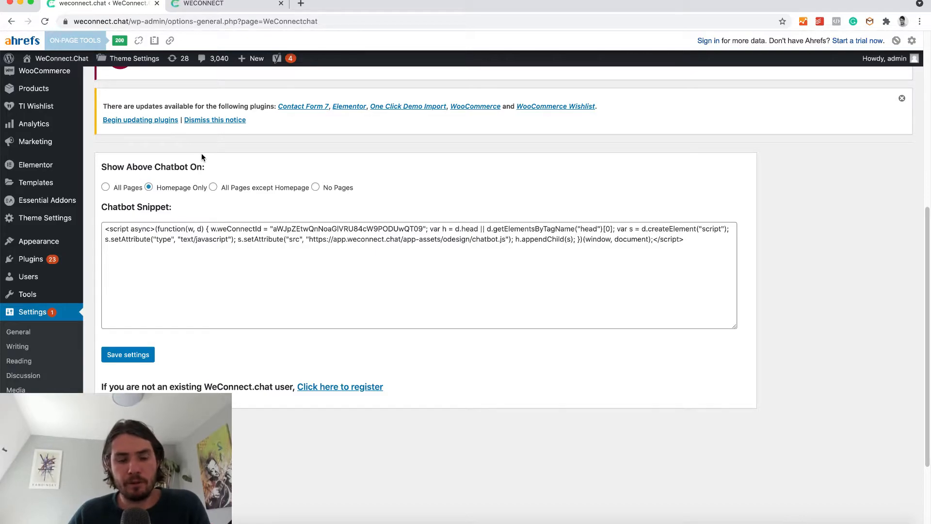
# - Copy the WordPress widget code from the Video bot's launch page and replace the contents of the plugin's Chatbot Snippet field with the widget script
pyautogui.click(215, 5)
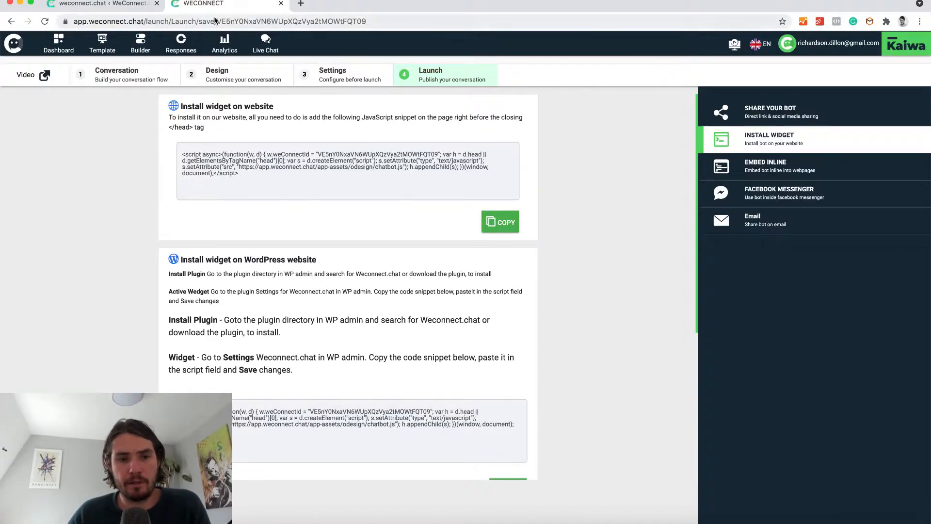
pyautogui.moveTo(272, 449); pyautogui.dragTo(162, 392)
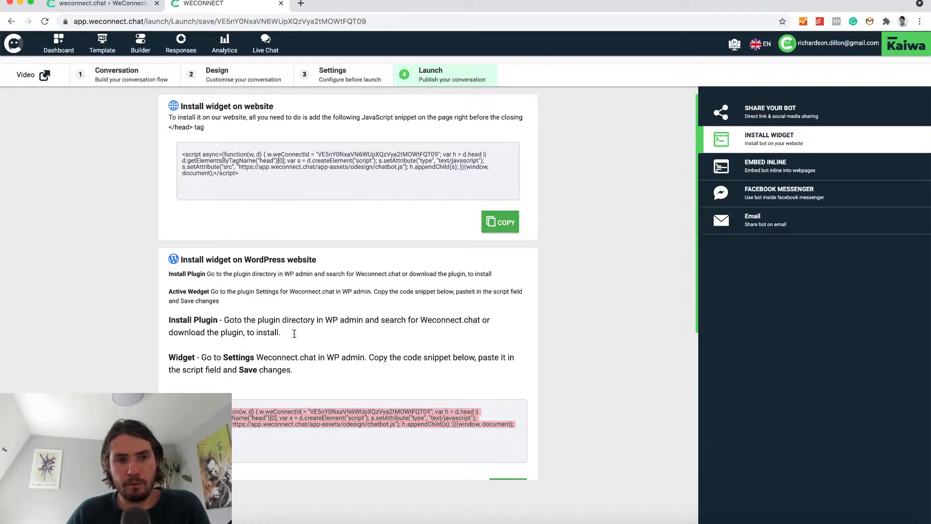
pyautogui.click(115, 5)
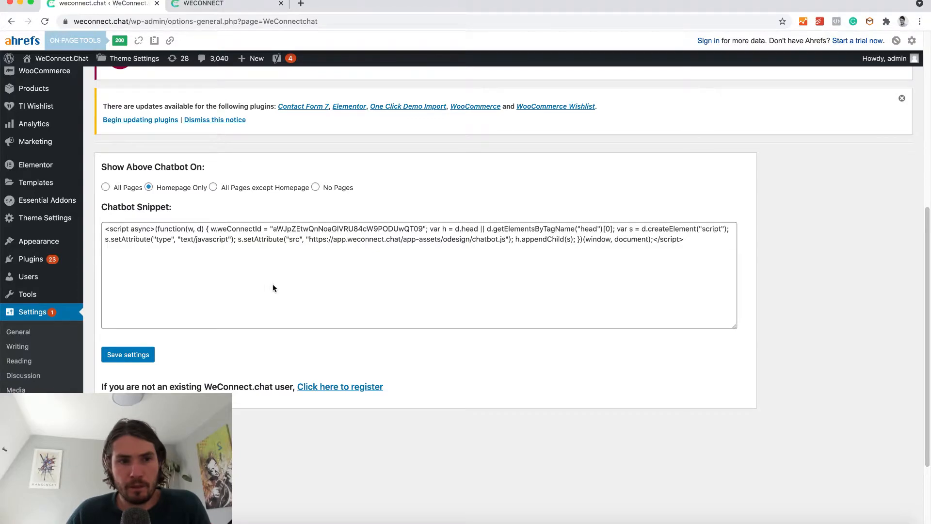
pyautogui.click(223, 3)
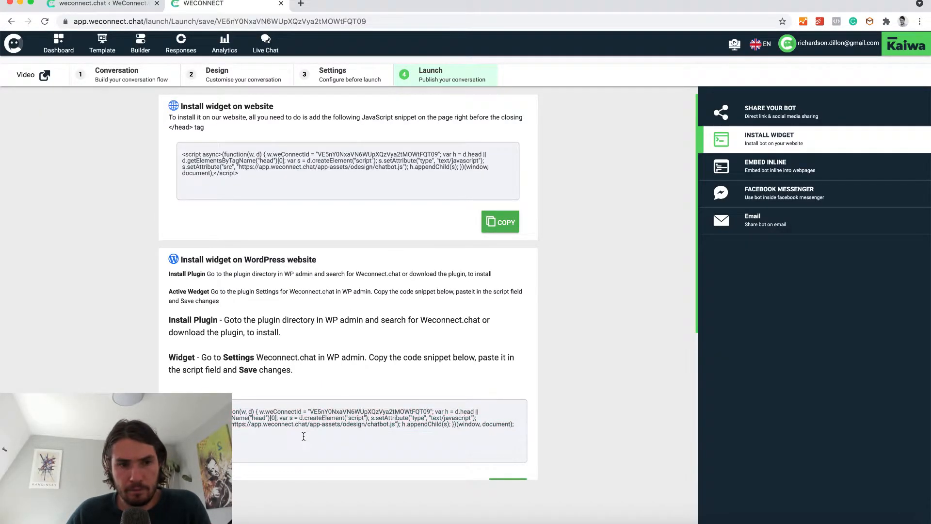
pyautogui.click(102, 5)
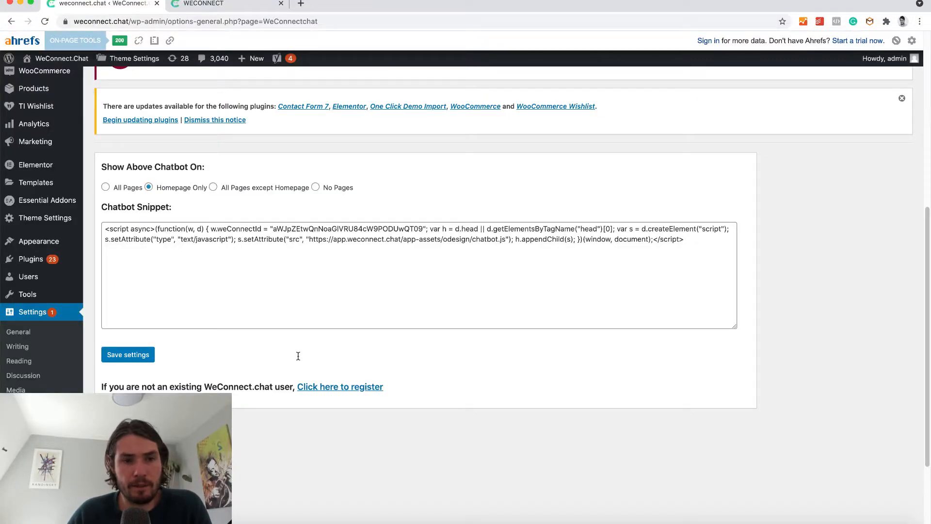
pyautogui.click(185, 241)
pyautogui.press('super+a')
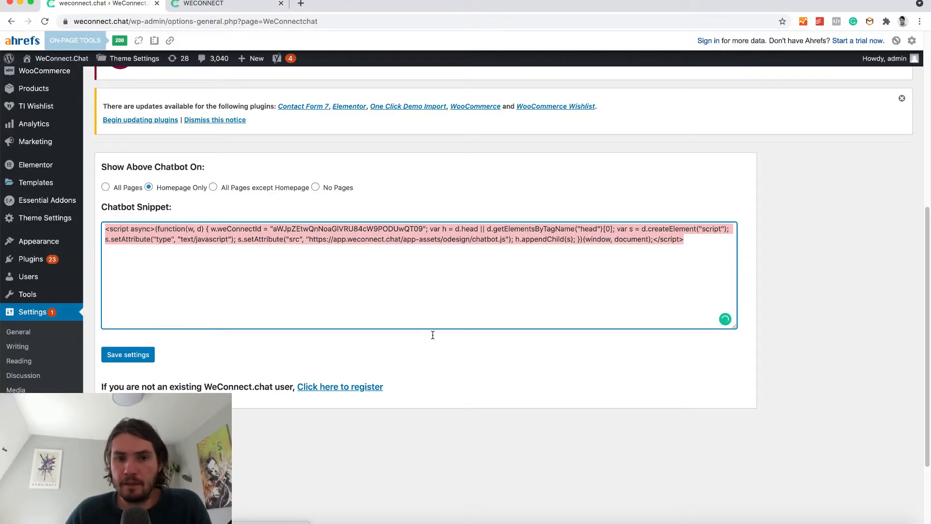
pyautogui.write('<script async>(function(w, d) { w.weConnectId = "aWJpZEtwQnNoaGlVRU84cW9PODUwQT09"; var h = d.head || d.getElementsByTagName("head")[0]; var s = d.createElement("script"); s.setAttribute("type", "text/javascript"); s.setAttribute("src", "https://app.weconnect.chat/app-assets/odesign/chatbot.js"); h.appendChild(s); })(window, document);</script>')
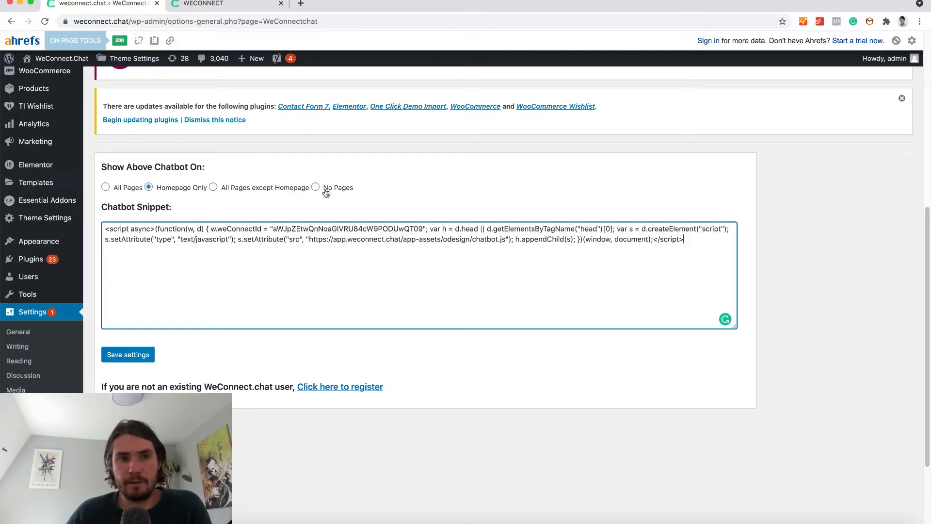
# - Load the weconnect.chat homepage in the WeConnect tab and save the plugin's chatbot settings in WordPress
pyautogui.click(244, 7)
pyautogui.click(221, 22)
pyautogui.write('we')
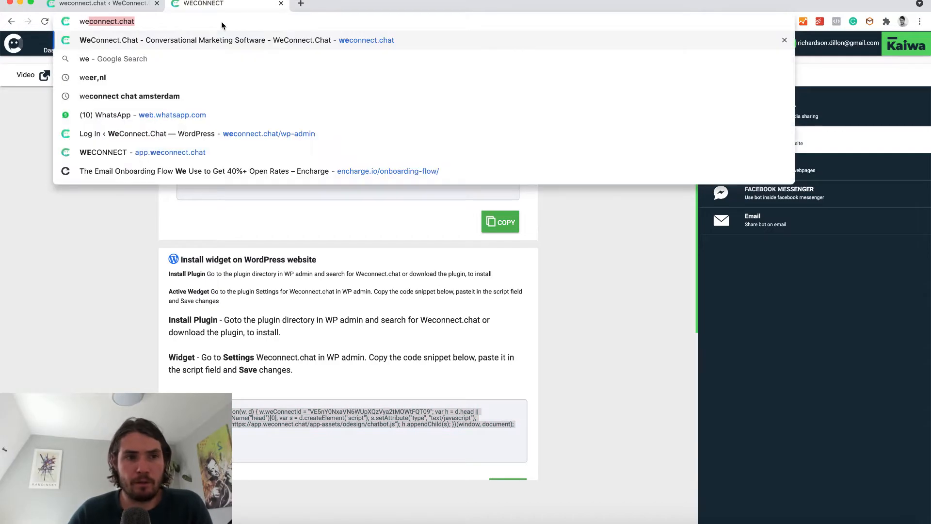
pyautogui.press('Return')
pyautogui.click(119, 4)
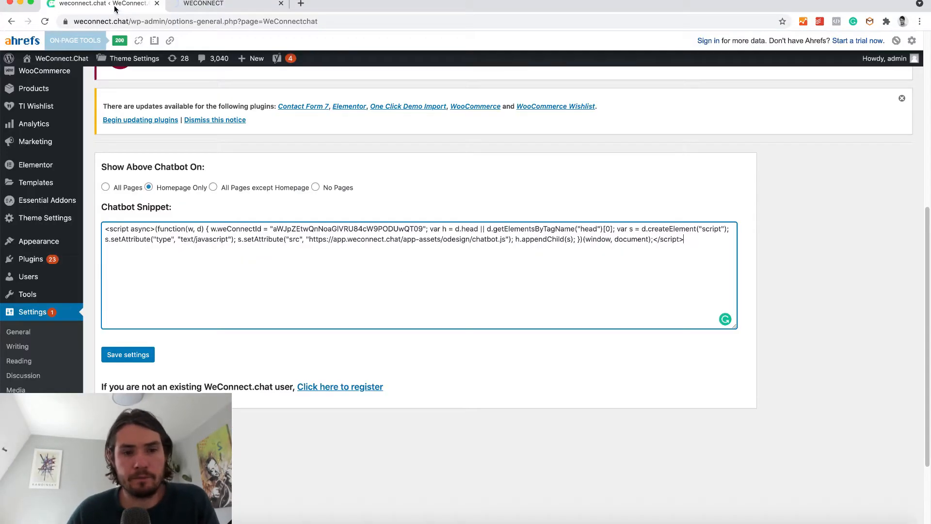
pyautogui.click(112, 354)
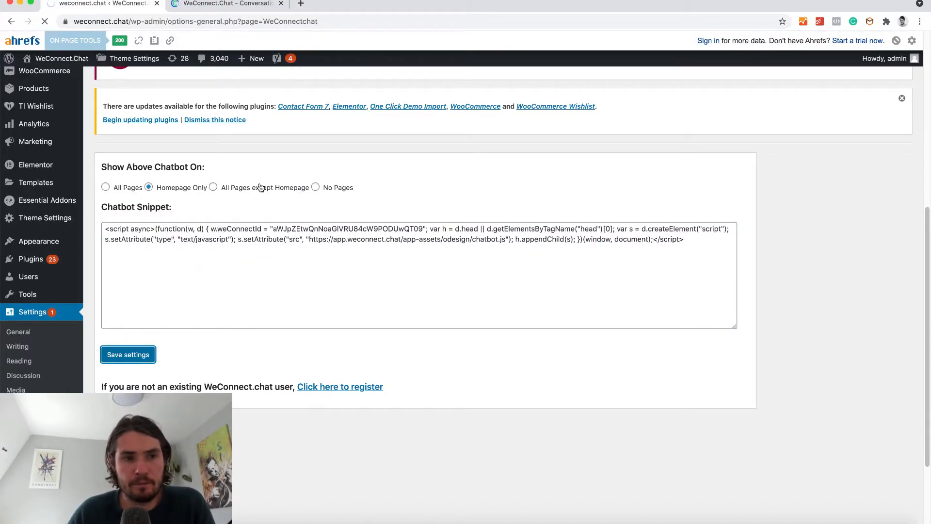
# - Examine the live weconnect.chat homepage, then open and close its chatbot widget to test it
pyautogui.click(220, 8)
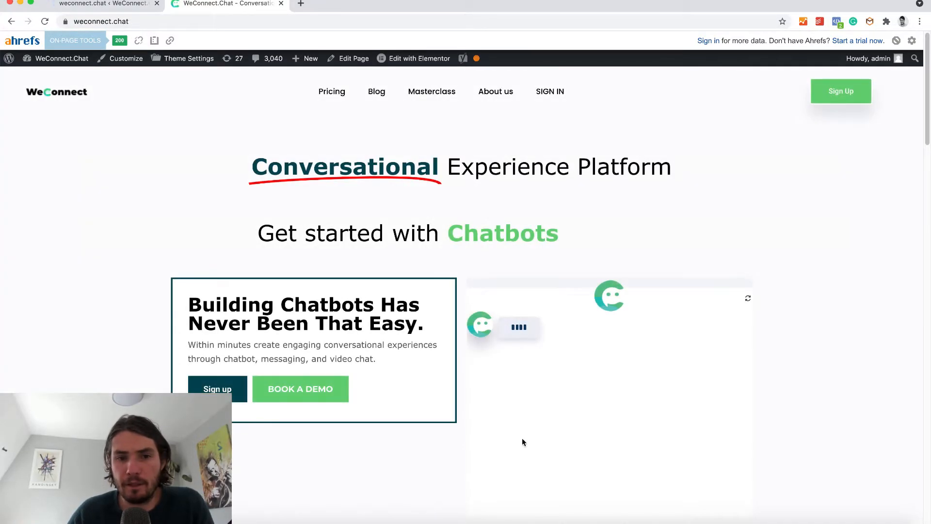
pyautogui.scroll(-5, 779, 331)
pyautogui.scroll(-5, 876, 366)
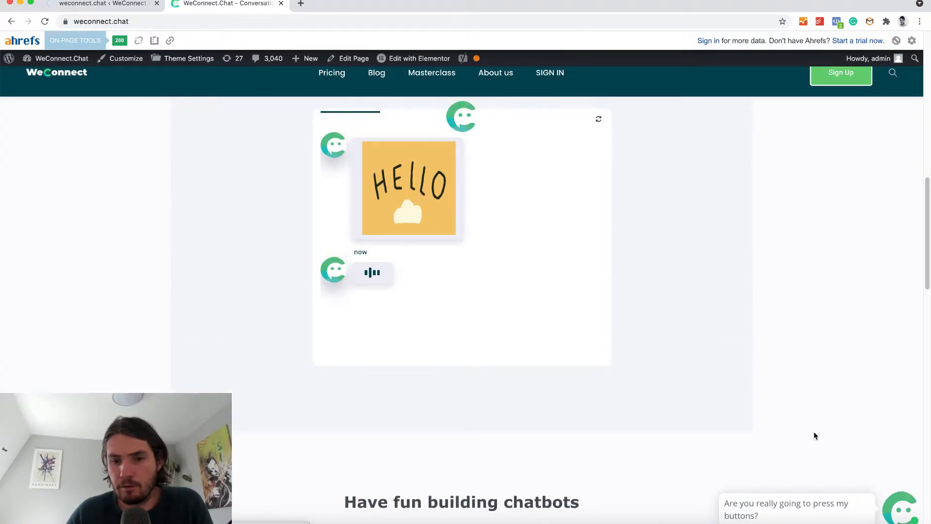
pyautogui.scroll(-1, 630, 490)
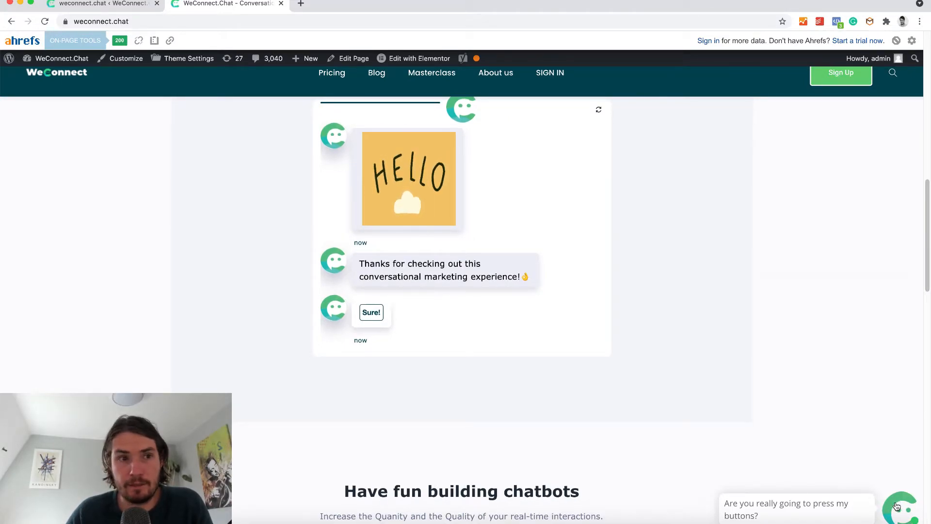
pyautogui.click(897, 507)
pyautogui.click(908, 310)
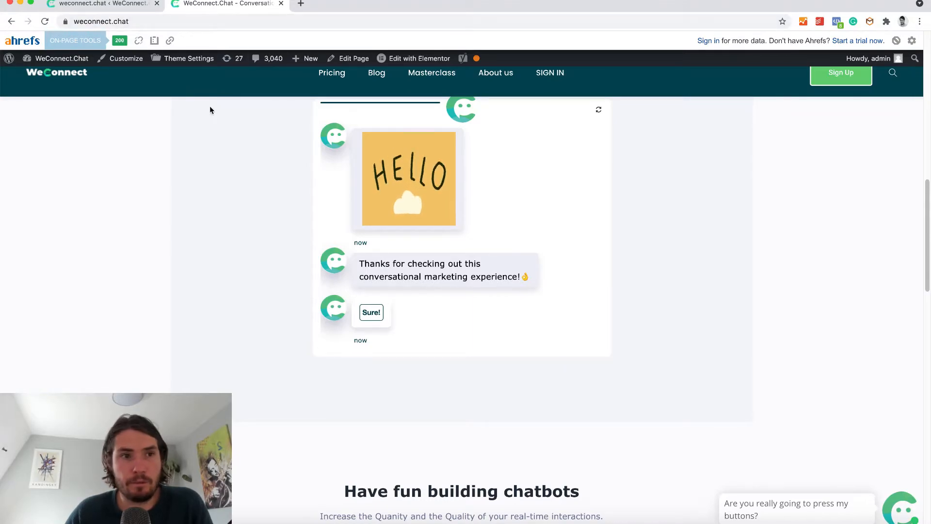
# - Check the saved plugin settings, then return the homepage tab to the Video bot's launch page in WeConnect
pyautogui.click(127, 6)
pyautogui.scroll(-8, 357, 357)
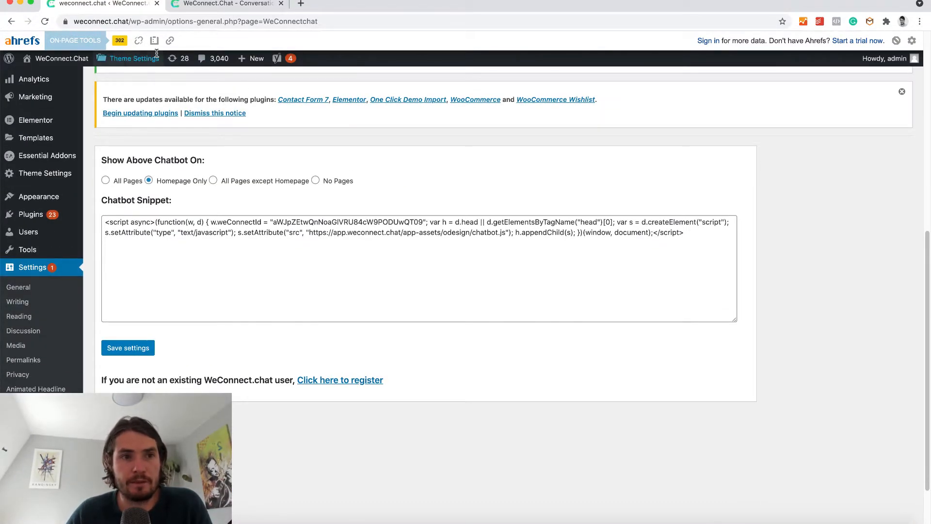
pyautogui.click(226, 4)
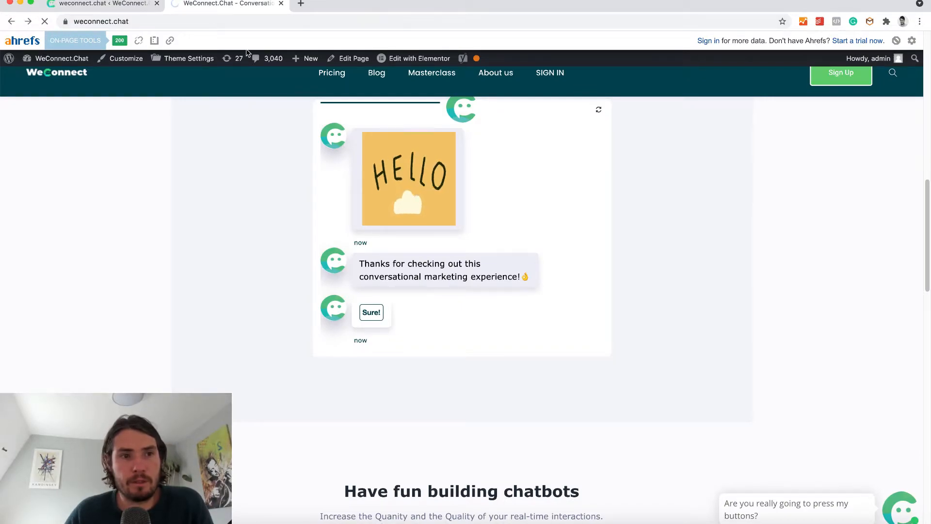
pyautogui.click(7, 21)
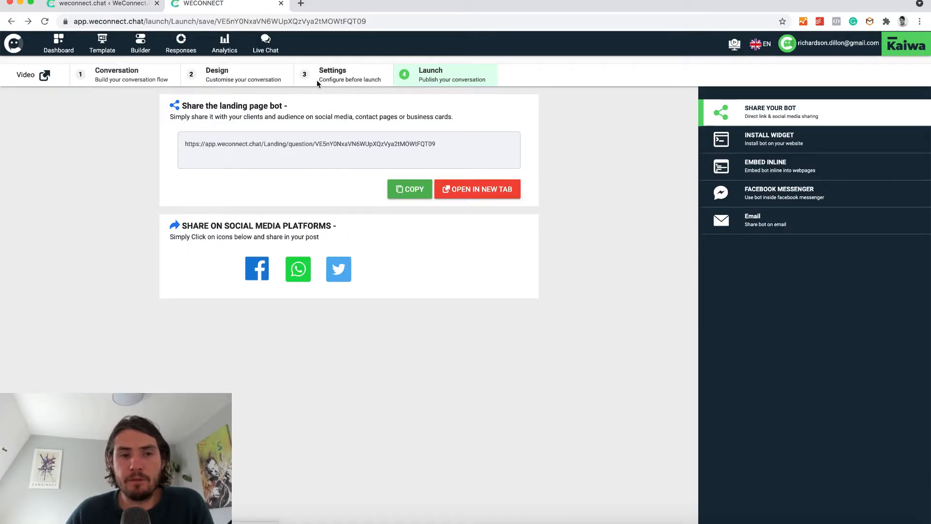
# - Open the Video bot's design stage and compare its widget and inline previews
pyautogui.click(249, 73)
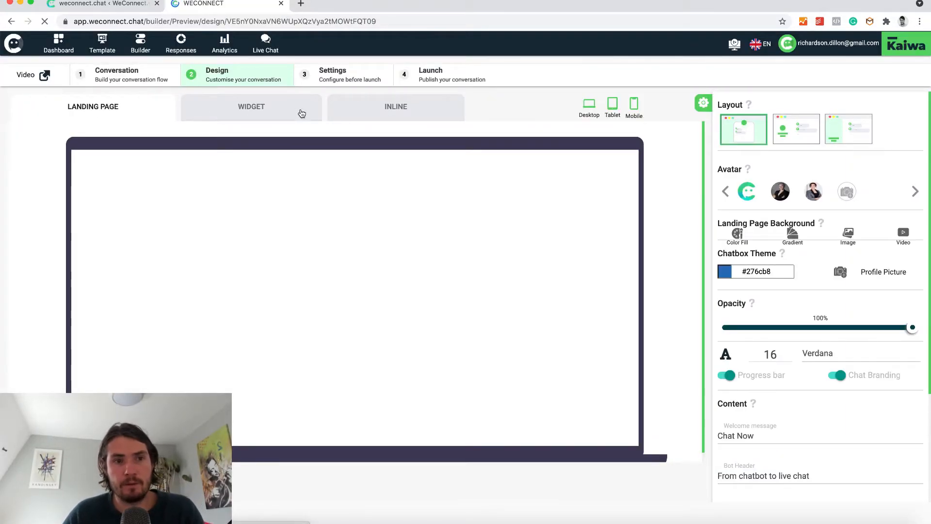
pyautogui.click(301, 112)
pyautogui.click(374, 109)
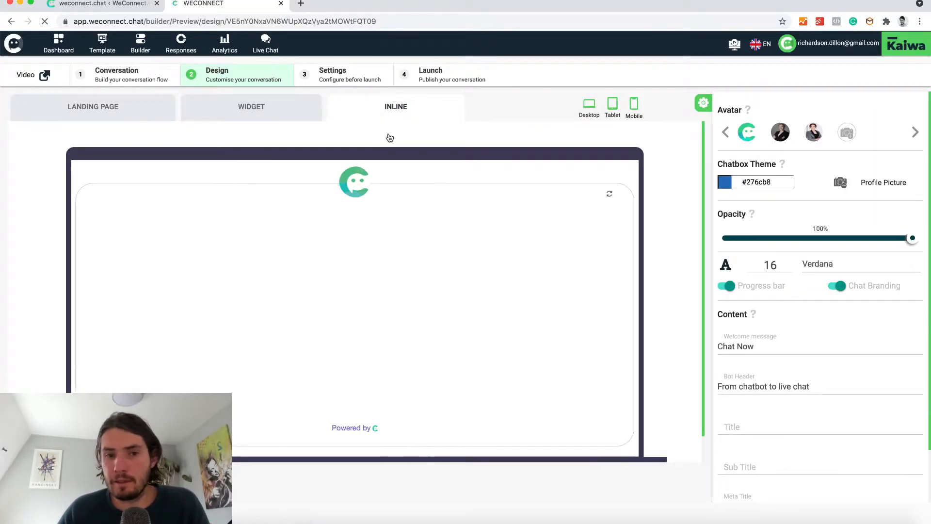
pyautogui.click(244, 114)
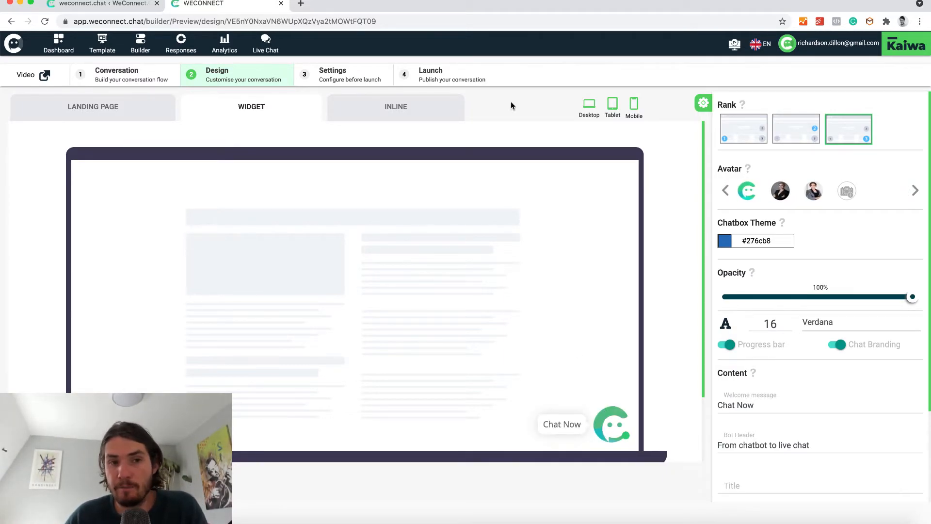
pyautogui.click(396, 107)
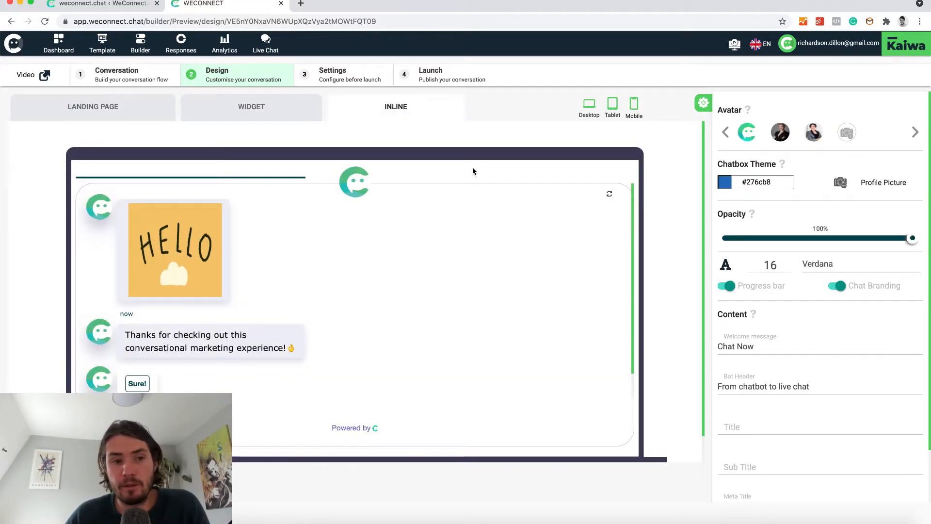
# - Open the Video bot's inline embed option on the launch page and copy the whole iframe code
pyautogui.click(453, 83)
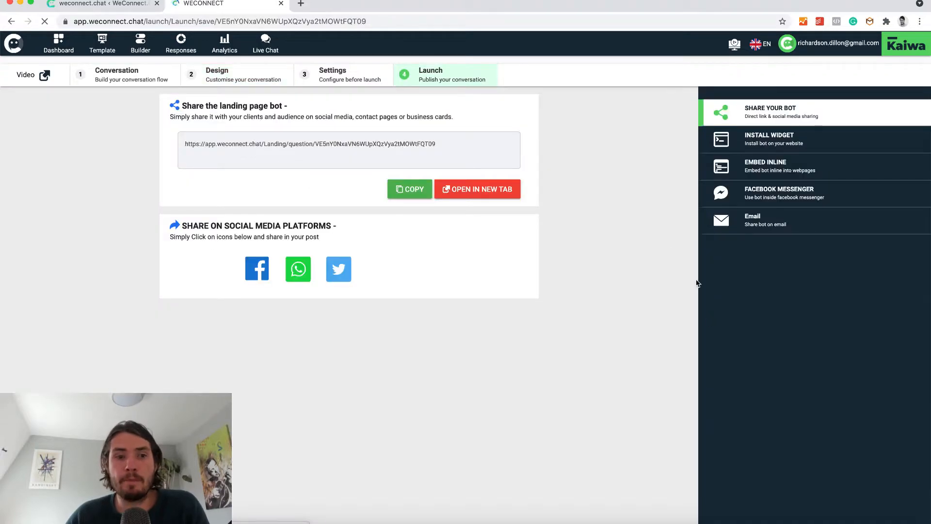
pyautogui.click(747, 168)
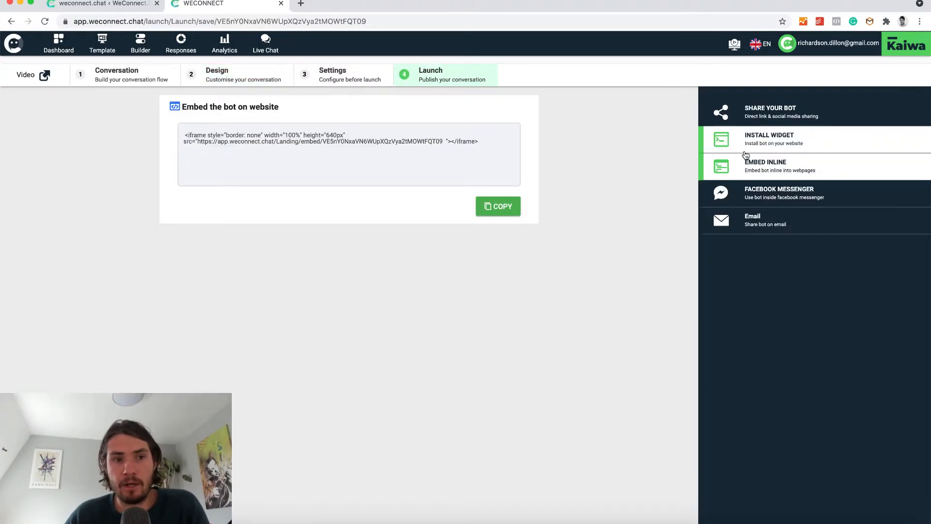
pyautogui.click(745, 151)
pyautogui.click(741, 162)
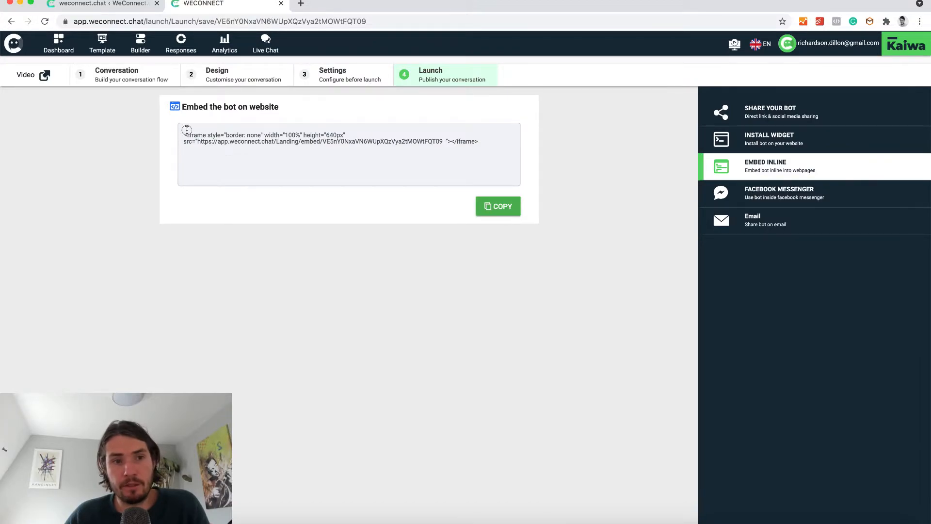
pyautogui.moveTo(187, 131); pyautogui.dragTo(330, 164)
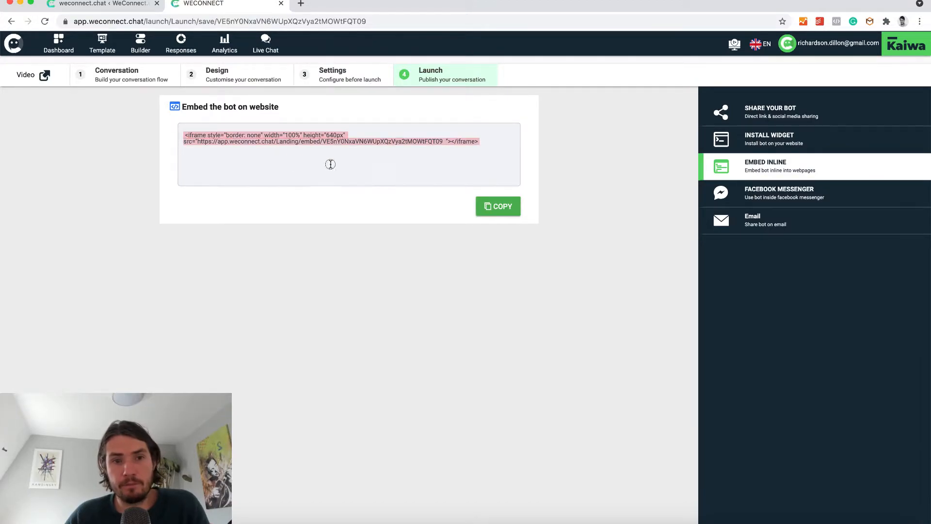
pyautogui.click(500, 208)
pyautogui.click(546, 77)
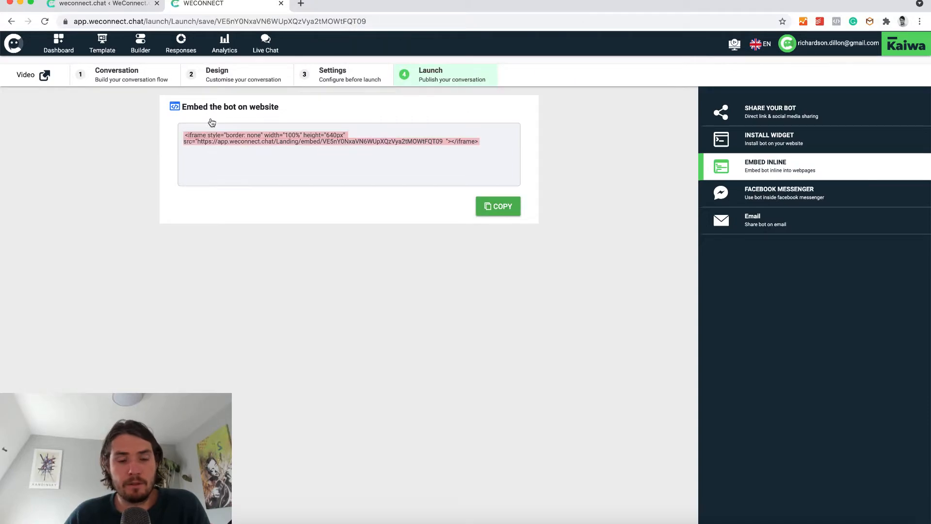
# - Switch to the WordPress admin, open the list of all pages and go to the page table and its search field
pyautogui.click(100, 3)
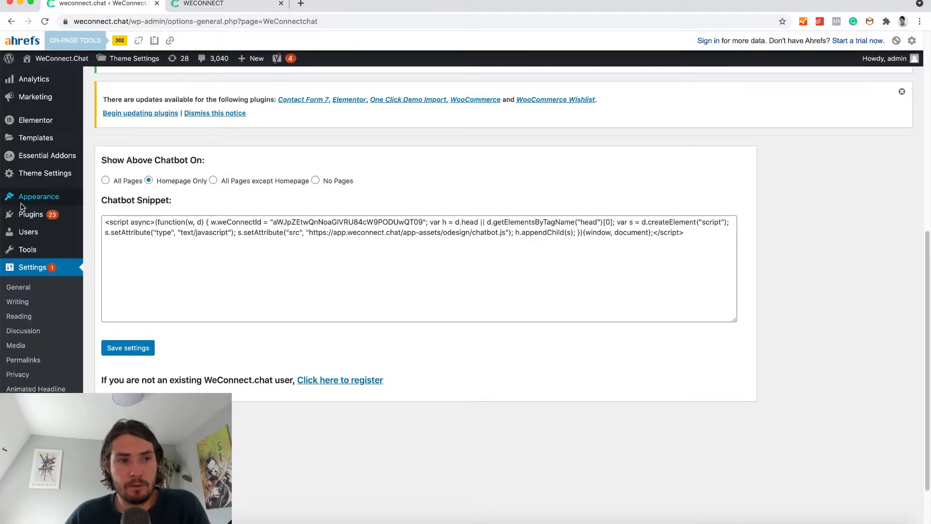
pyautogui.scroll(3, 30, 181)
pyautogui.scroll(5, 30, 180)
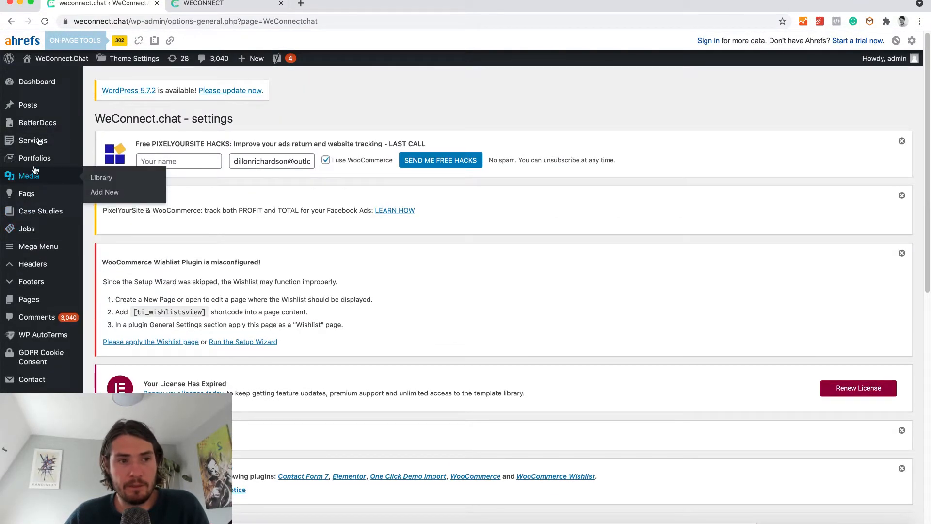
pyautogui.moveTo(29, 299)
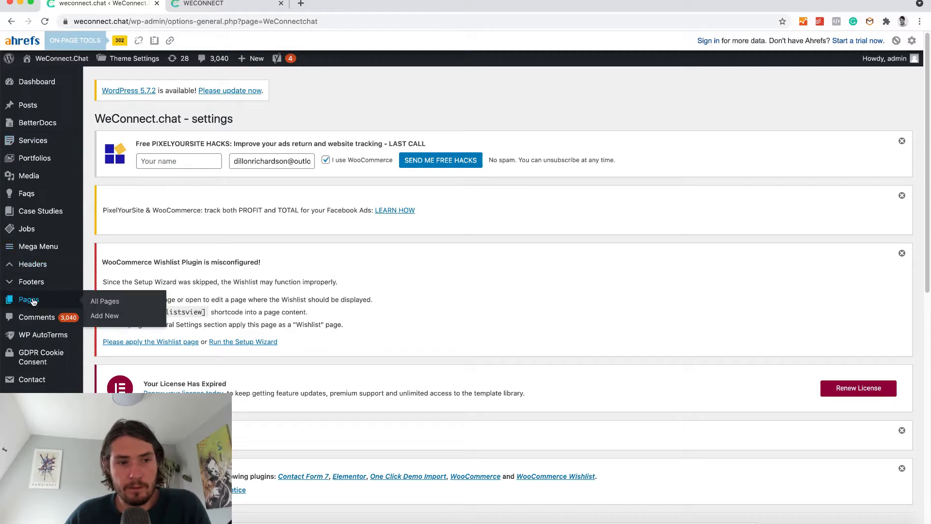
pyautogui.click(118, 306)
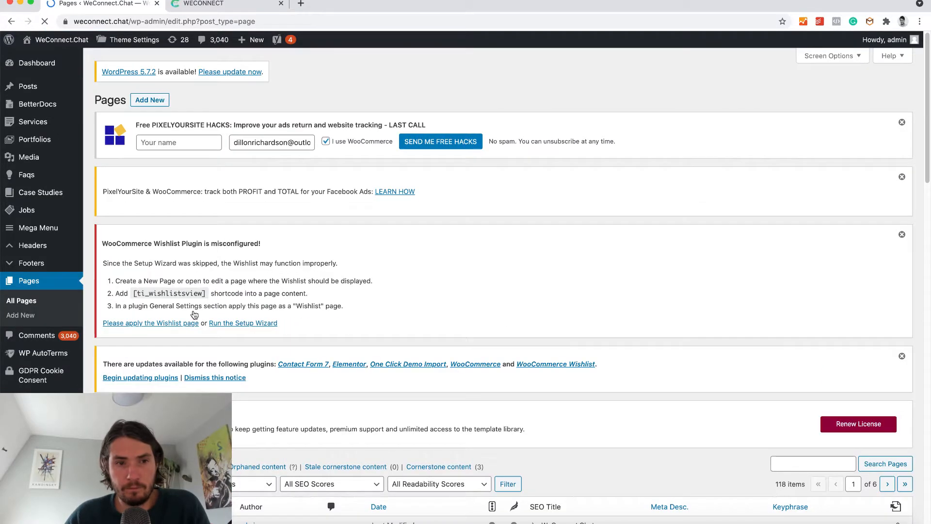
pyautogui.scroll(-7, 335, 306)
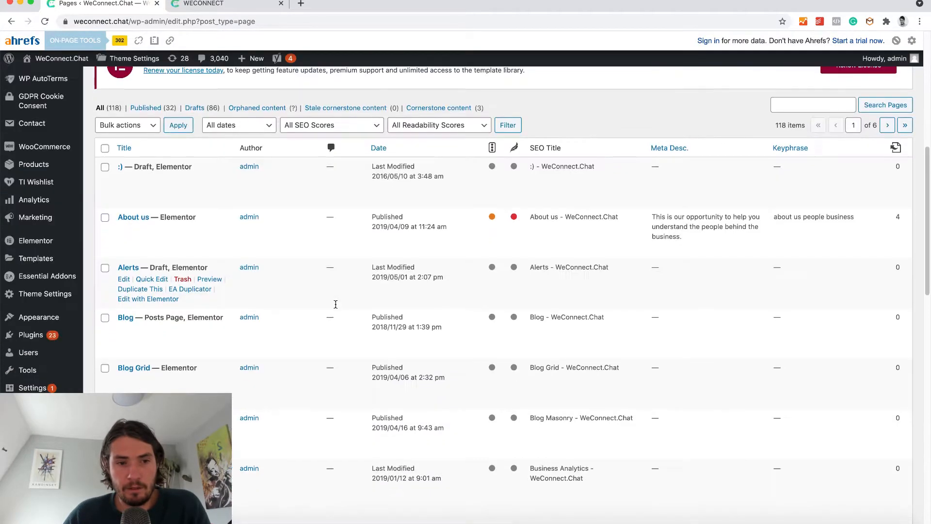
pyautogui.click(795, 104)
pyautogui.click(751, 106)
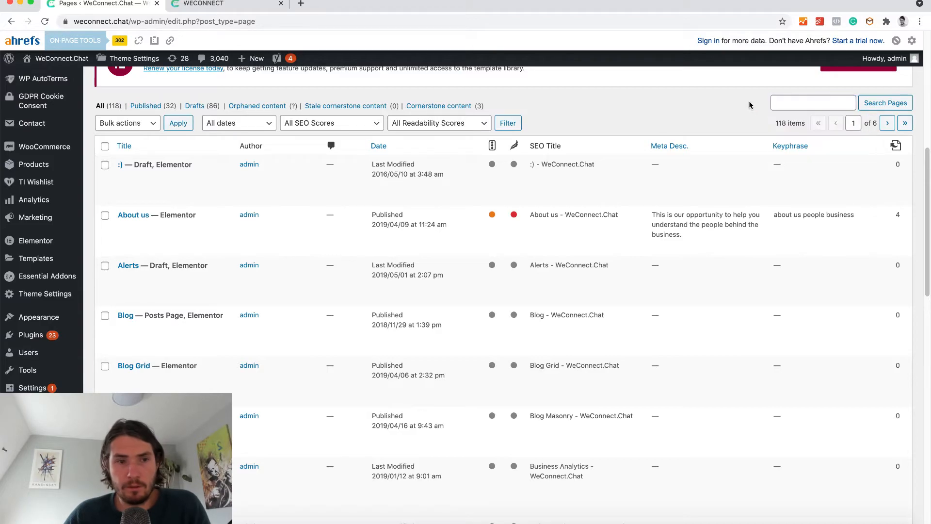
# - Search the list of all pages for "home"
pyautogui.scroll(-15, 715, 121)
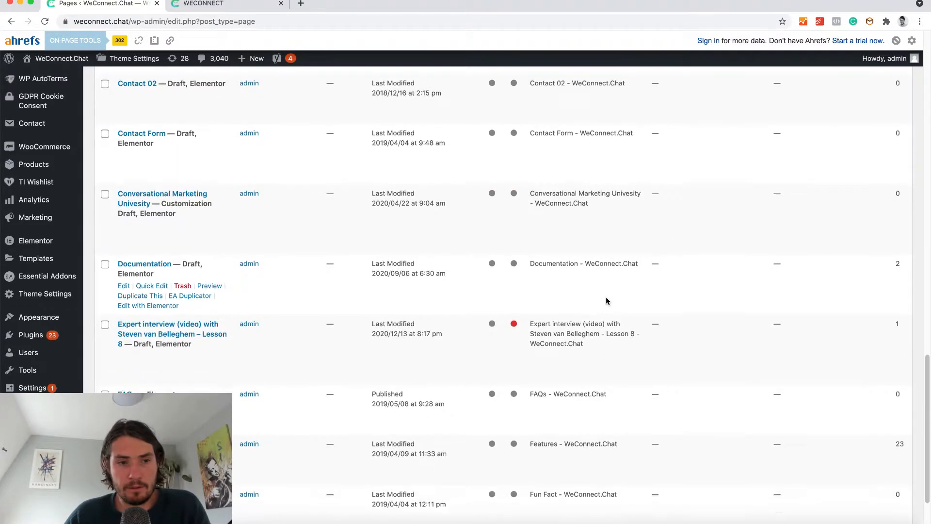
pyautogui.scroll(15, 774, 277)
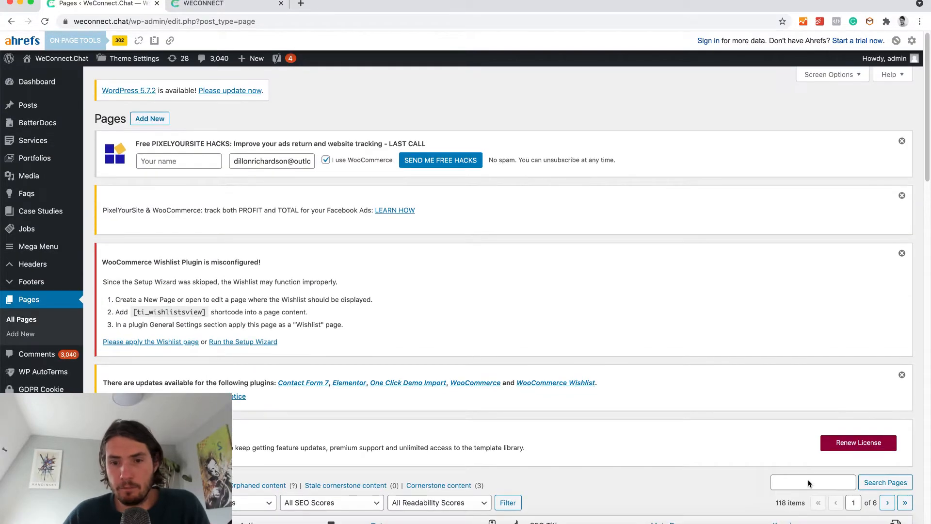
pyautogui.click(809, 482)
pyautogui.write('home')
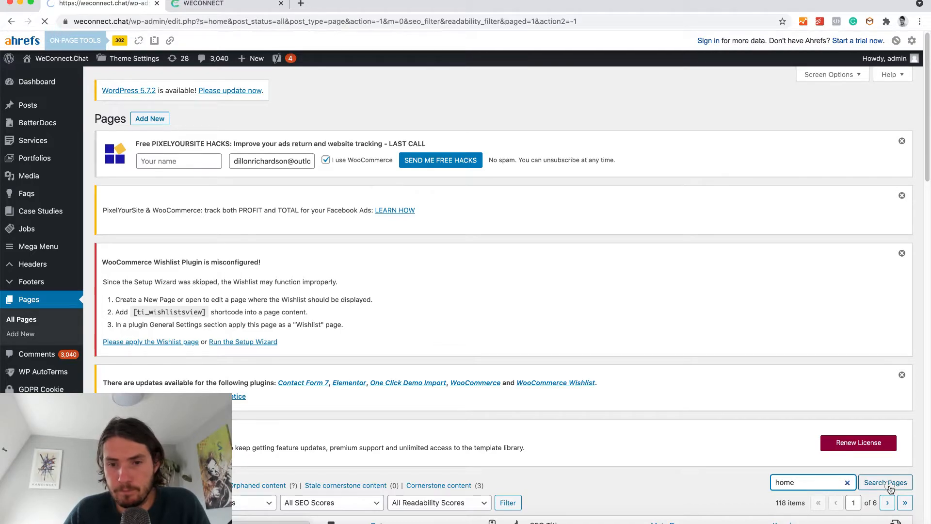
# - Look through both pages of the "home" search results for the site's published homepage
pyautogui.scroll(-10, 412, 395)
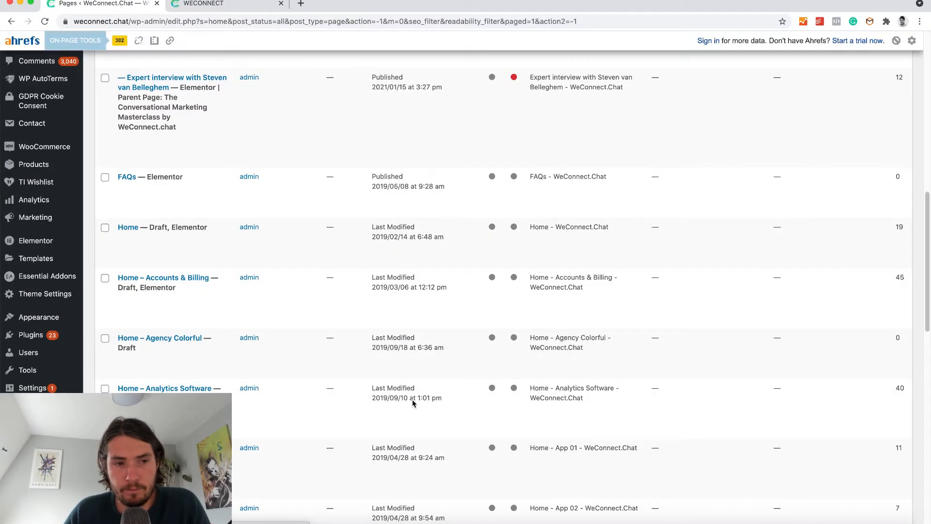
pyautogui.scroll(-12, 148, 331)
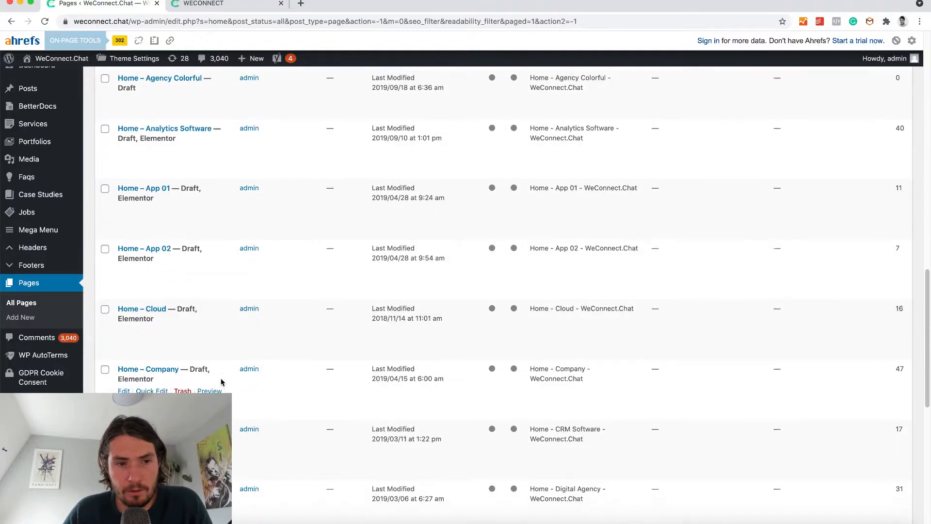
pyautogui.scroll(-1, 170, 208)
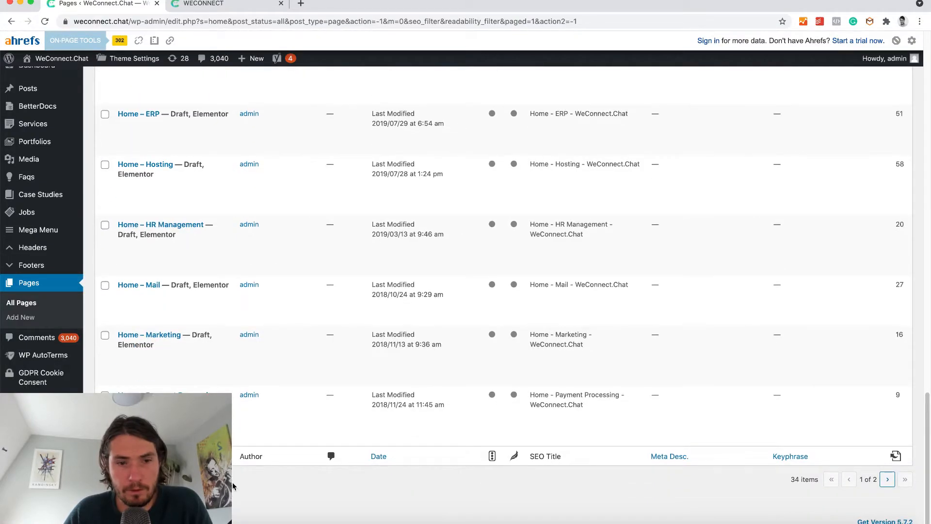
pyautogui.click(887, 479)
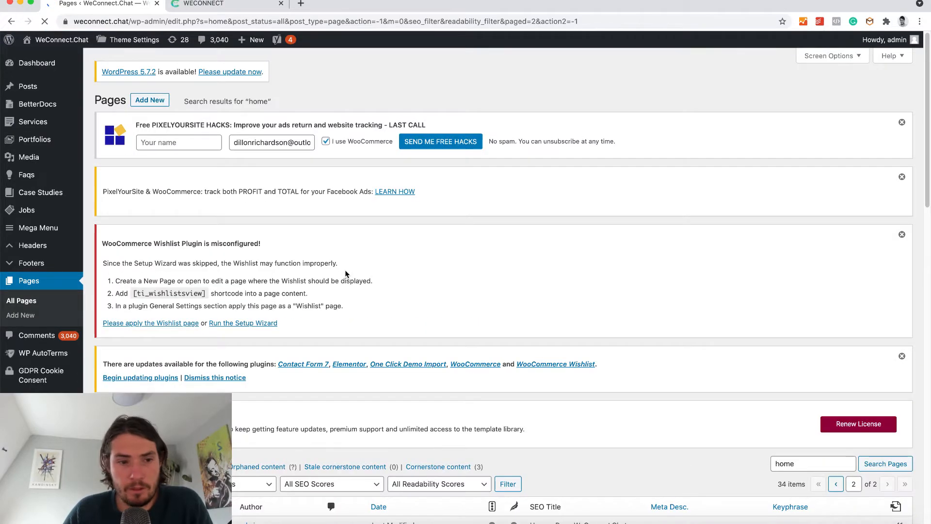
pyautogui.scroll(-10, 345, 270)
pyautogui.scroll(8, 174, 235)
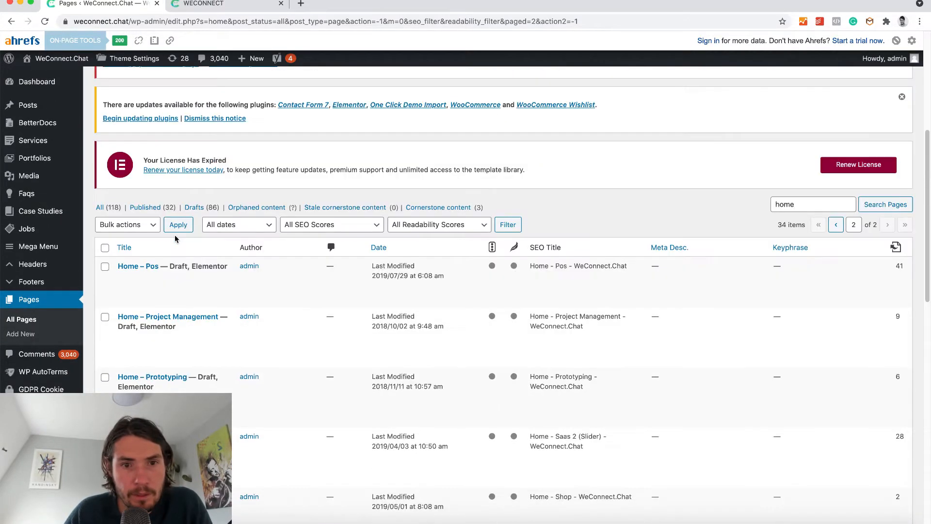
pyautogui.scroll(-10, 188, 375)
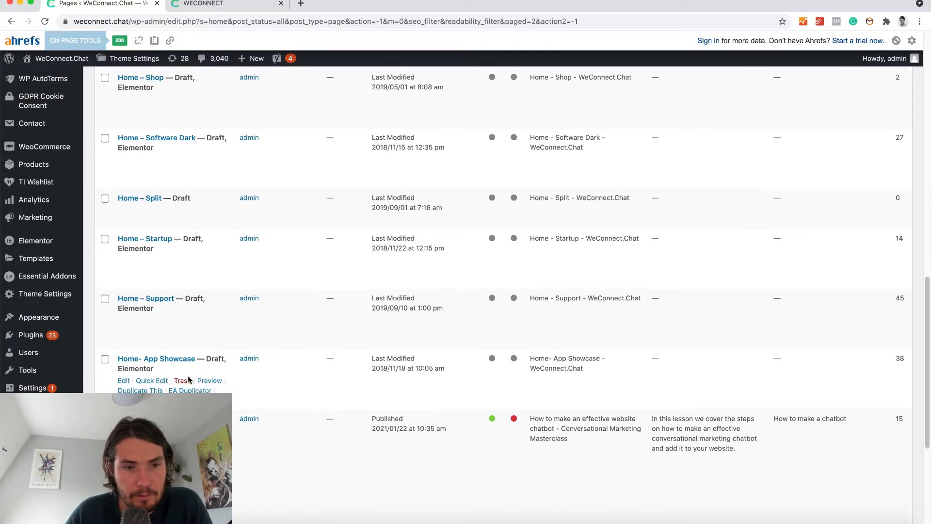
pyautogui.scroll(-5, 242, 353)
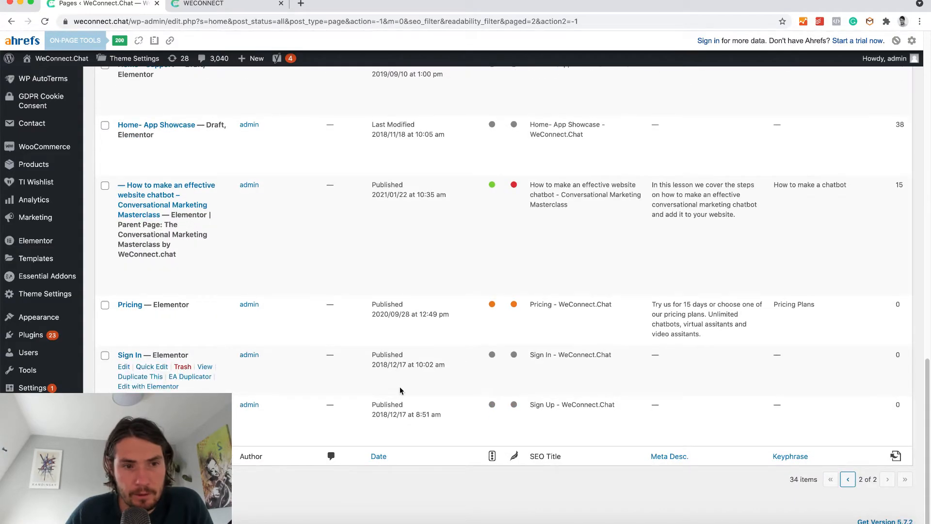
# - Return to the first page of the "home" results and check its Home entries again
pyautogui.click(848, 479)
pyautogui.scroll(6, 245, 228)
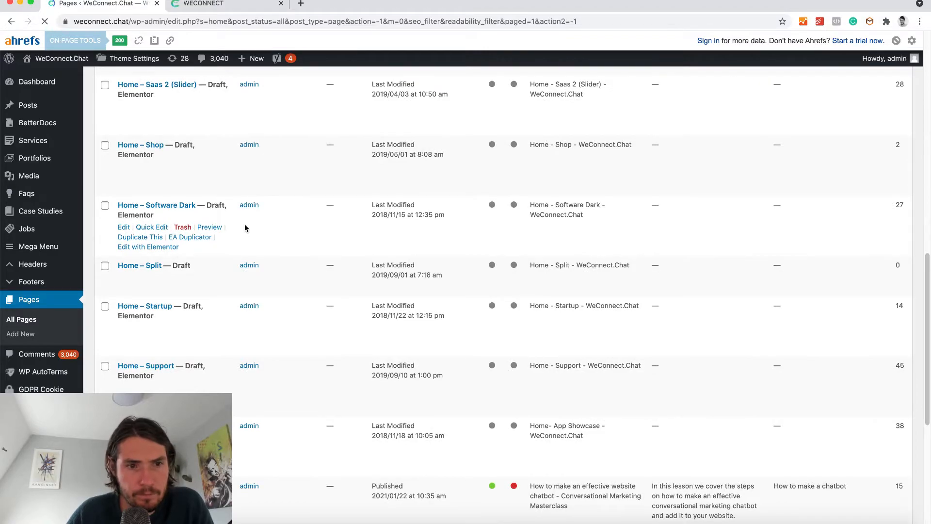
pyautogui.scroll(-8, 393, 300)
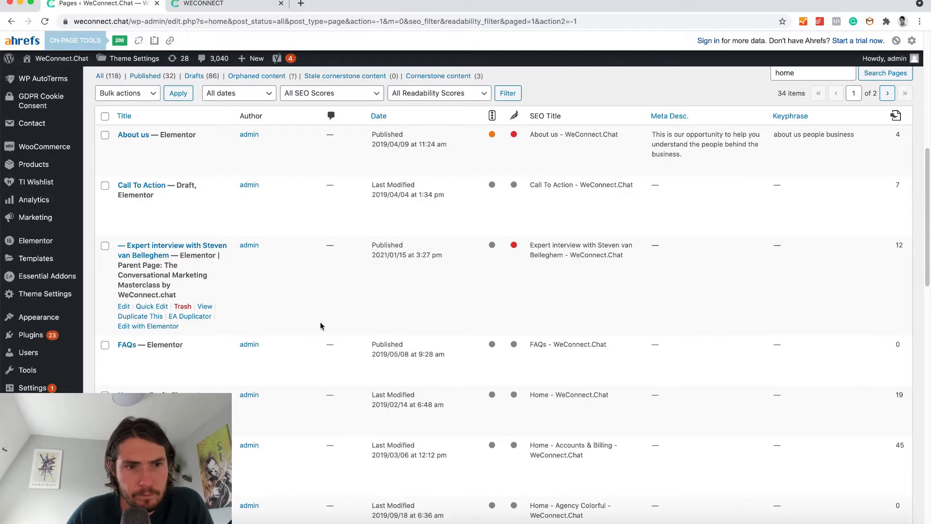
pyautogui.scroll(-12, 194, 285)
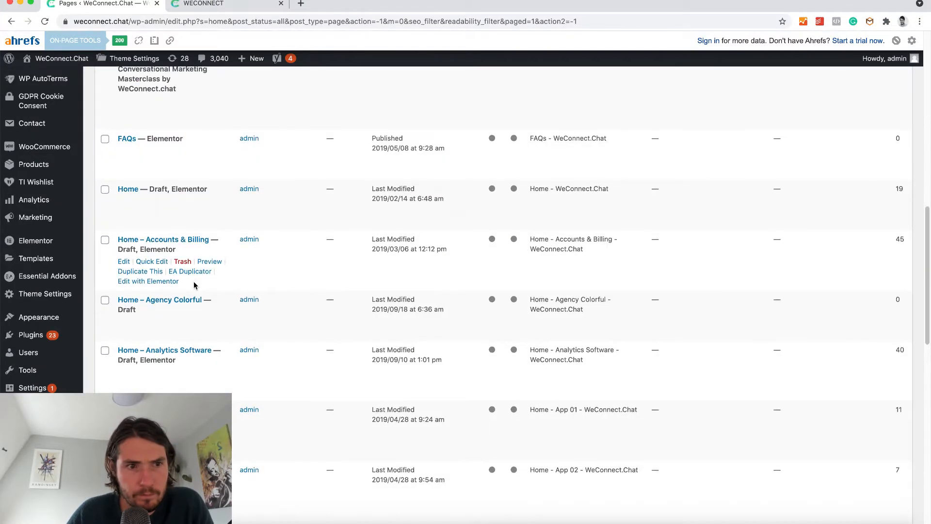
pyautogui.scroll(20, 196, 286)
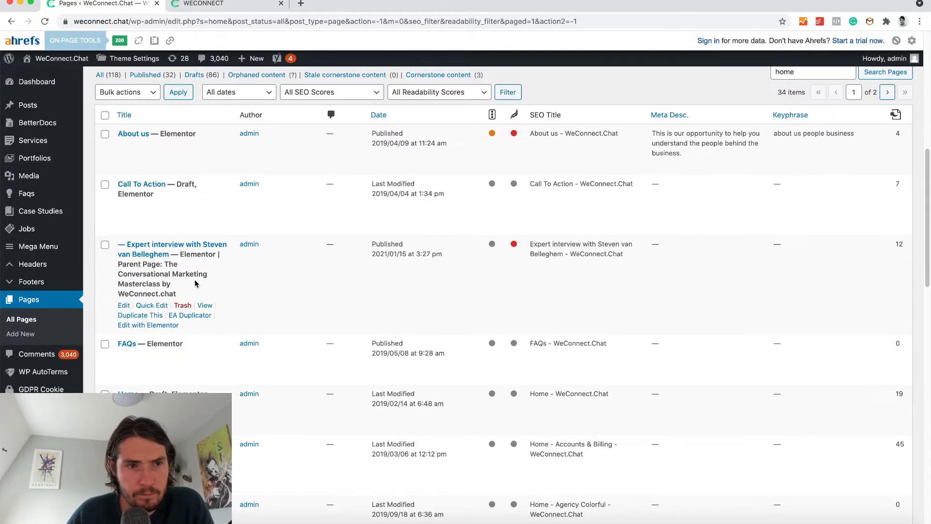
# - Filter the pages to Published only and look through the first page of the list for the homepage
pyautogui.scroll(-7, 170, 345)
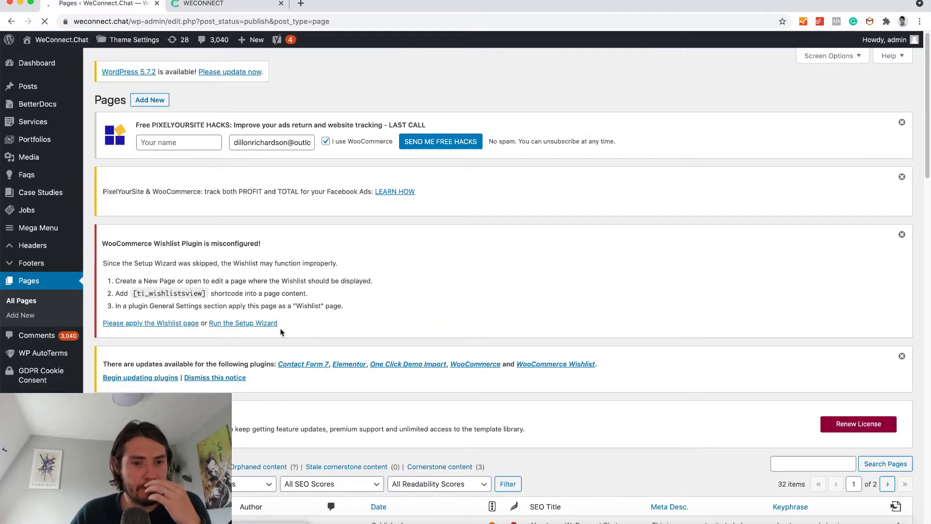
pyautogui.scroll(-5, 281, 328)
pyautogui.scroll(-13, 280, 328)
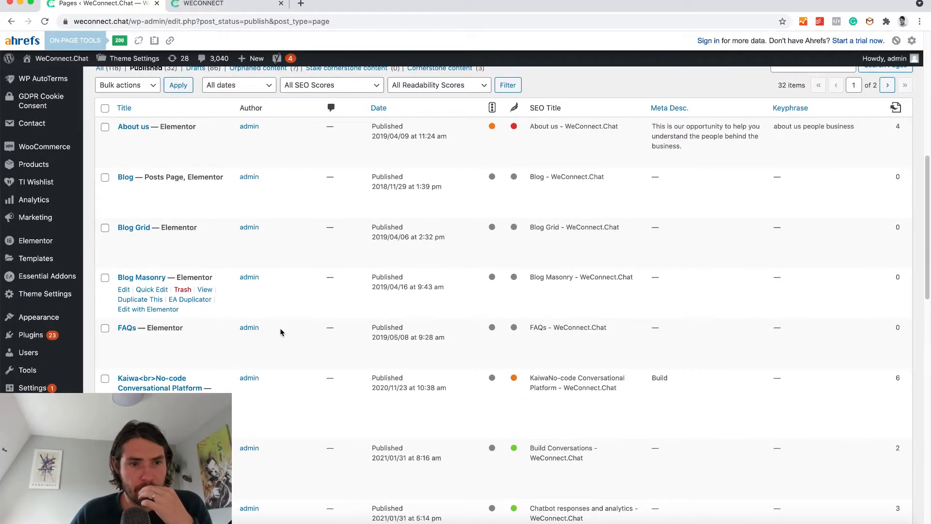
pyautogui.scroll(-7, 280, 332)
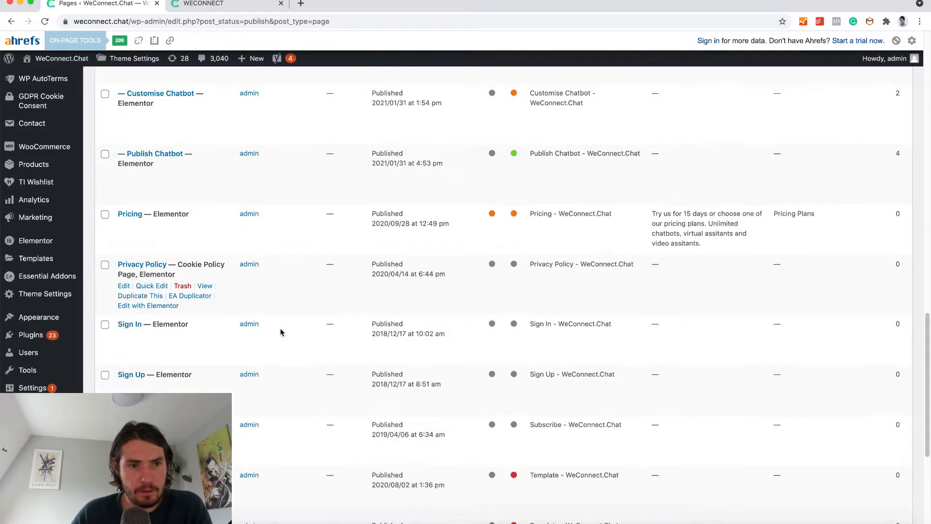
pyautogui.scroll(8, 426, 379)
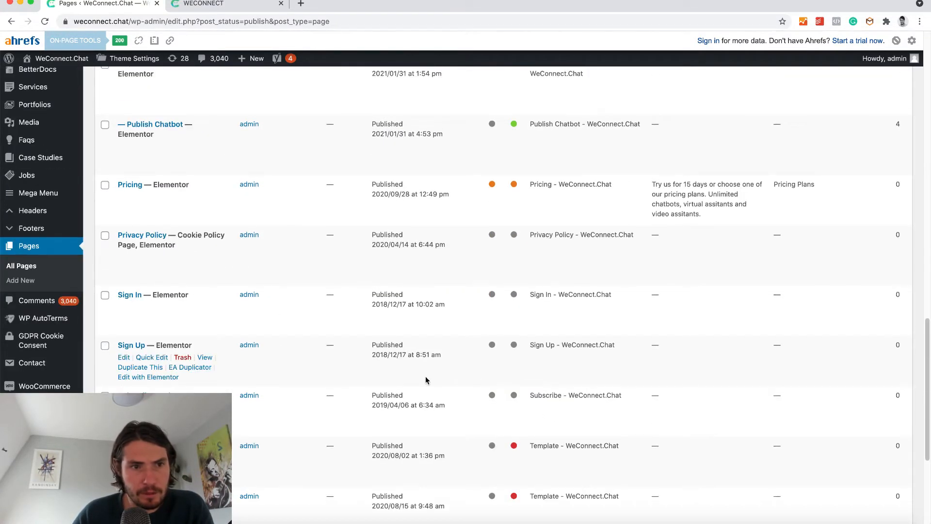
pyautogui.scroll(12, 308, 356)
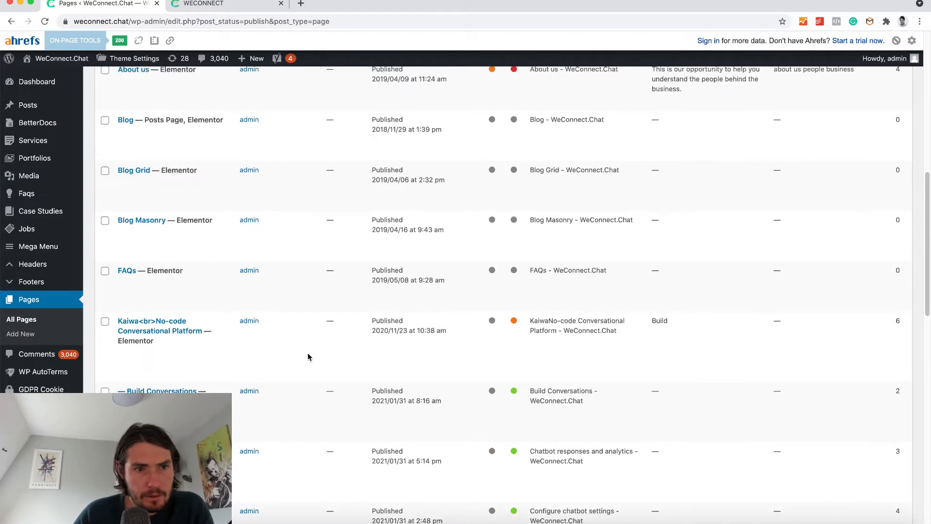
pyautogui.scroll(-15, 307, 357)
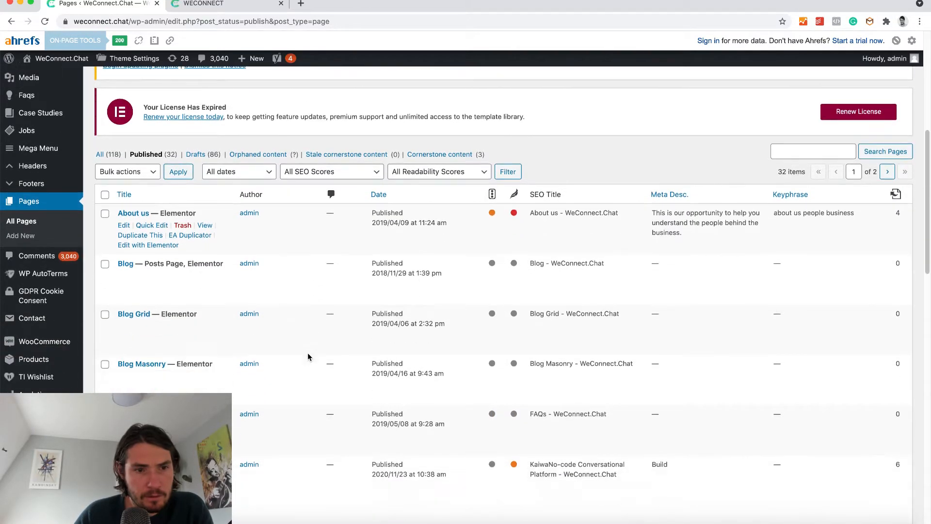
# - Go to the second page of the published list and locate the WeConnect.Chat – Conversational Marketing homepage at its end
pyautogui.click(887, 479)
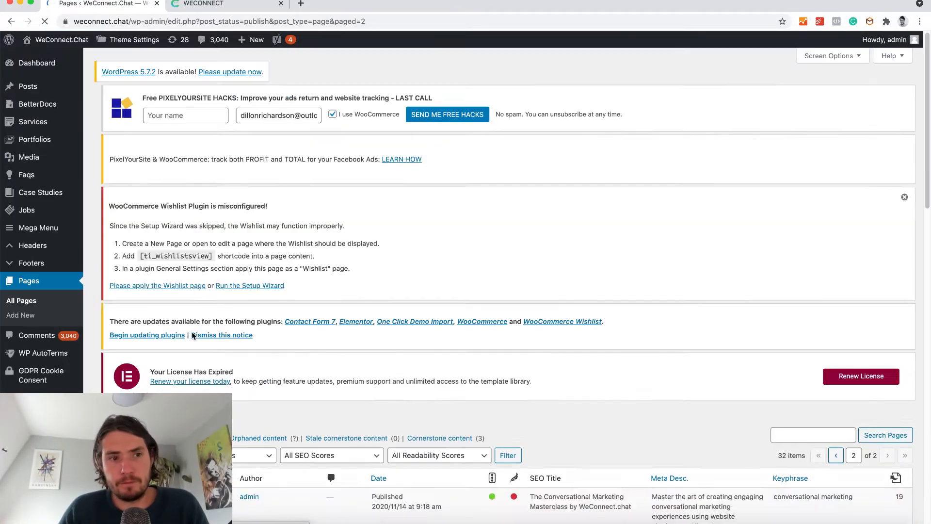
pyautogui.scroll(-7, 228, 377)
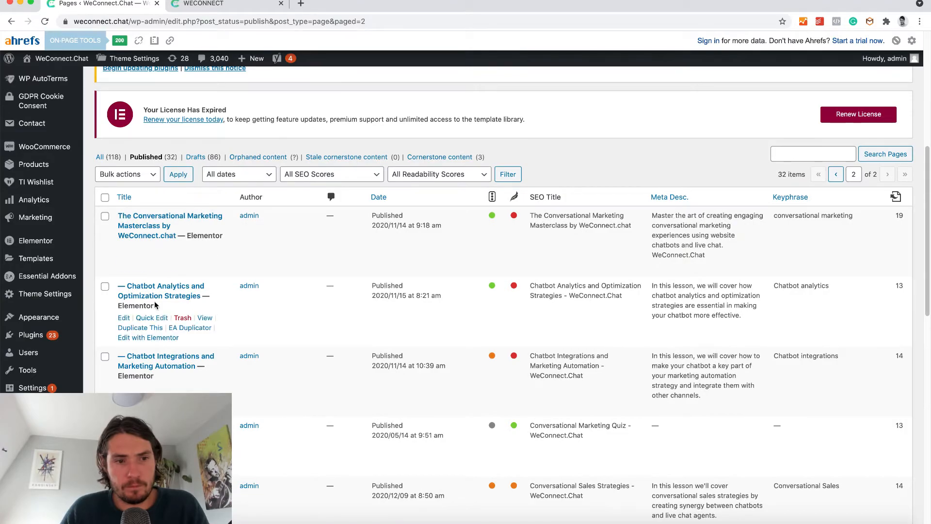
pyautogui.scroll(-5, 157, 383)
pyautogui.scroll(-10, 158, 383)
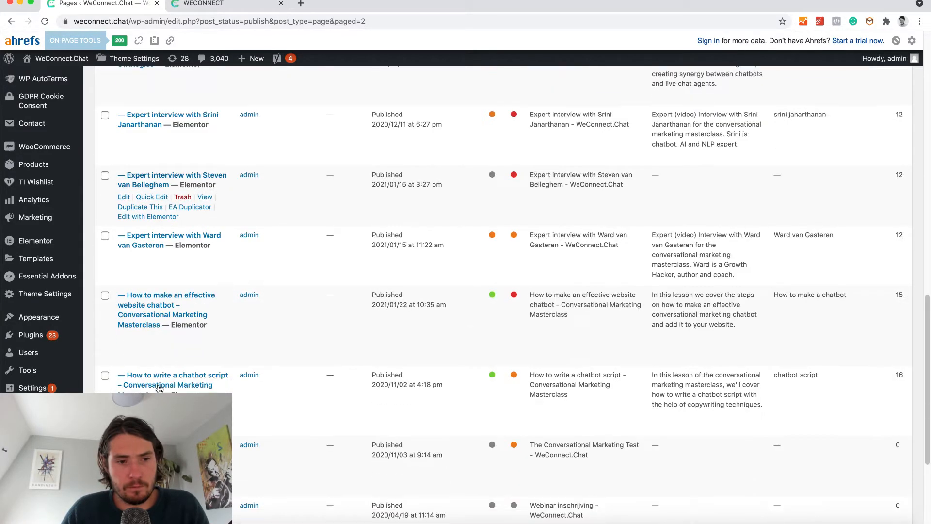
pyautogui.scroll(-6, 158, 391)
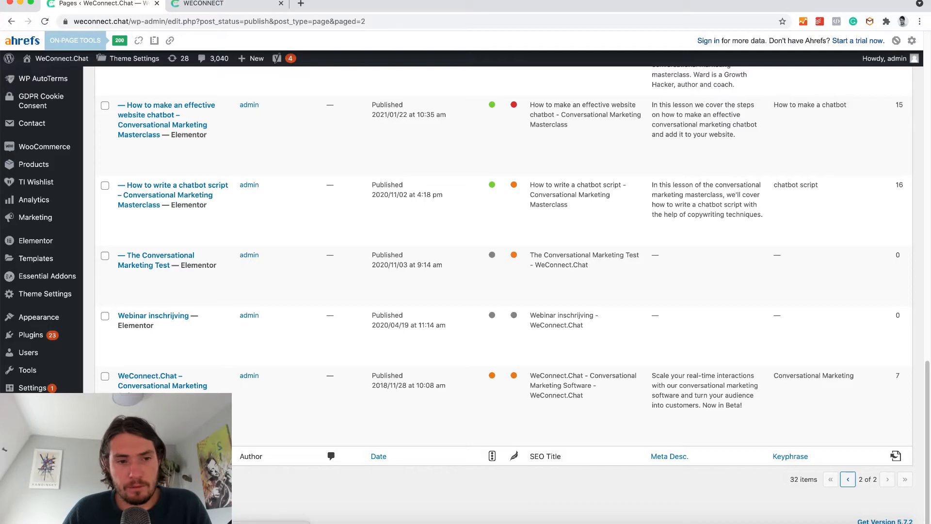
# - View the WeConnect.Chat homepage in a new browser tab to check it, then return to the pages list
pyautogui.rightClick(203, 337)
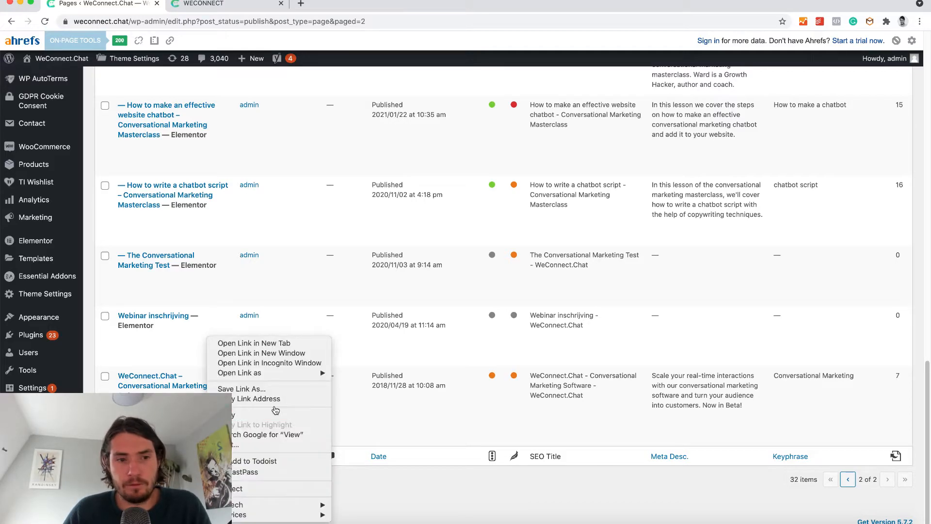
pyautogui.click(260, 346)
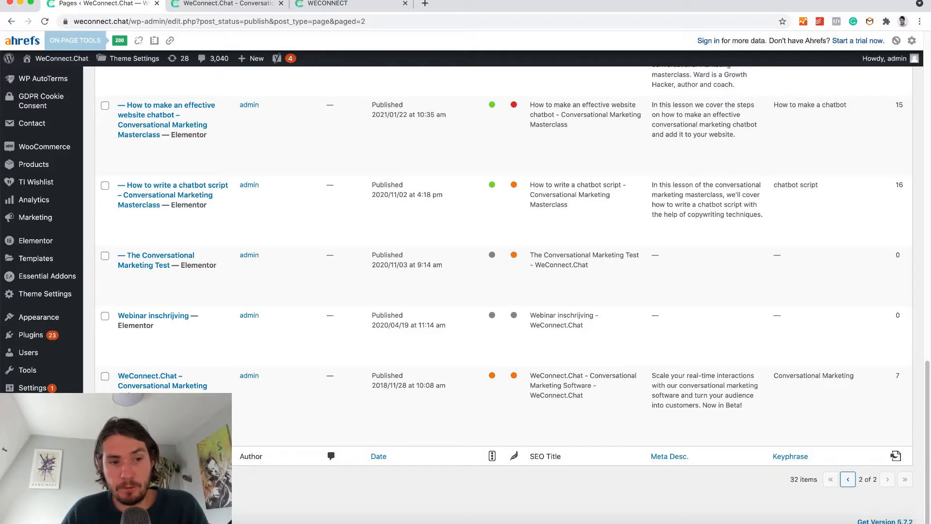
pyautogui.click(237, 7)
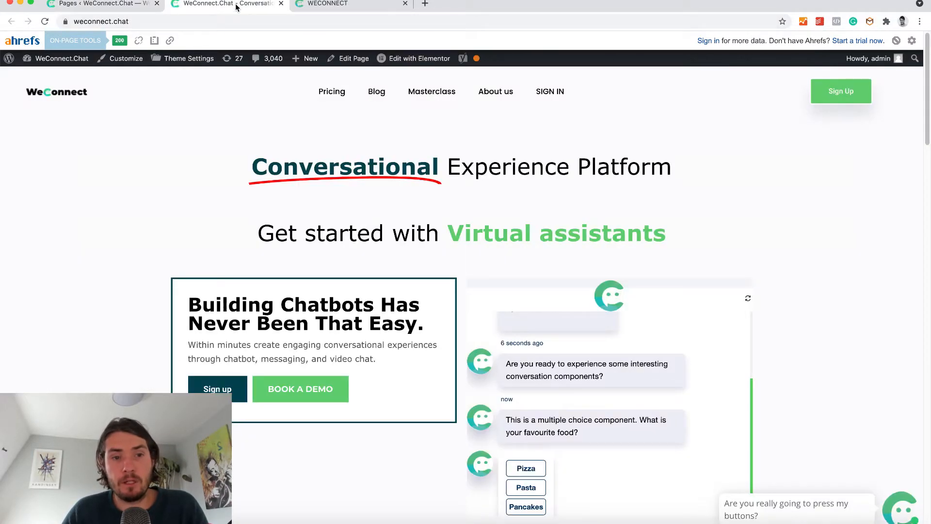
pyautogui.click(121, 5)
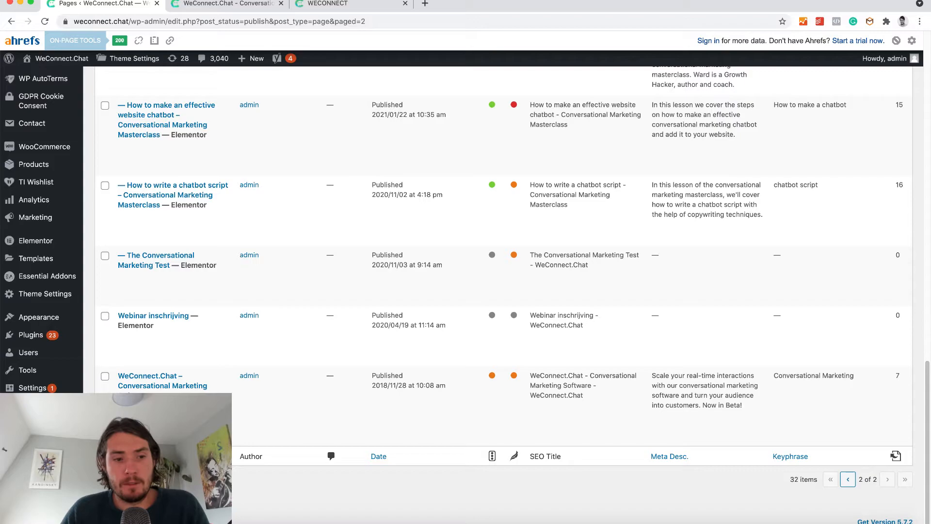
# - Open the homepage in Elementor and select the empty heading under "Seamlessly switch from automated chatbot to a virtual (video) assistant."
pyautogui.click(848, 480)
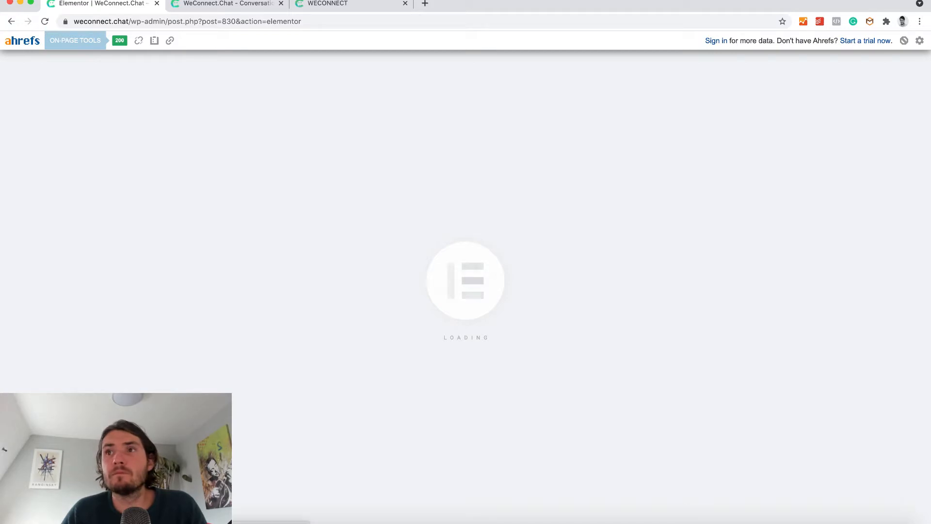
pyautogui.scroll(-5, 162, 357)
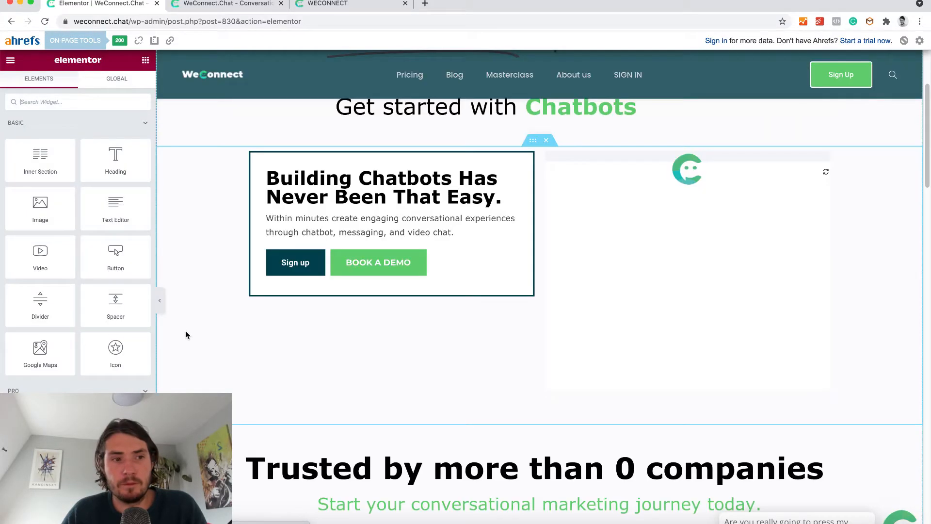
pyautogui.scroll(-5, 223, 343)
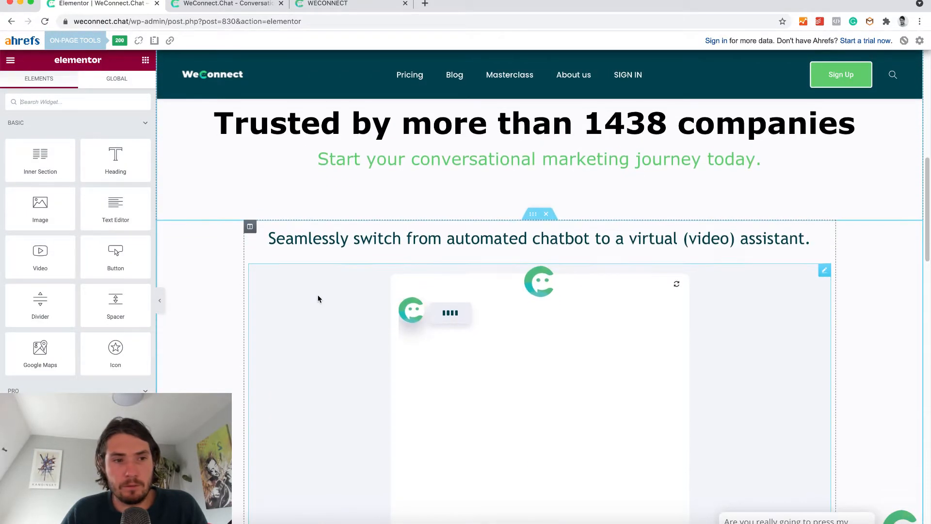
pyautogui.click(309, 231)
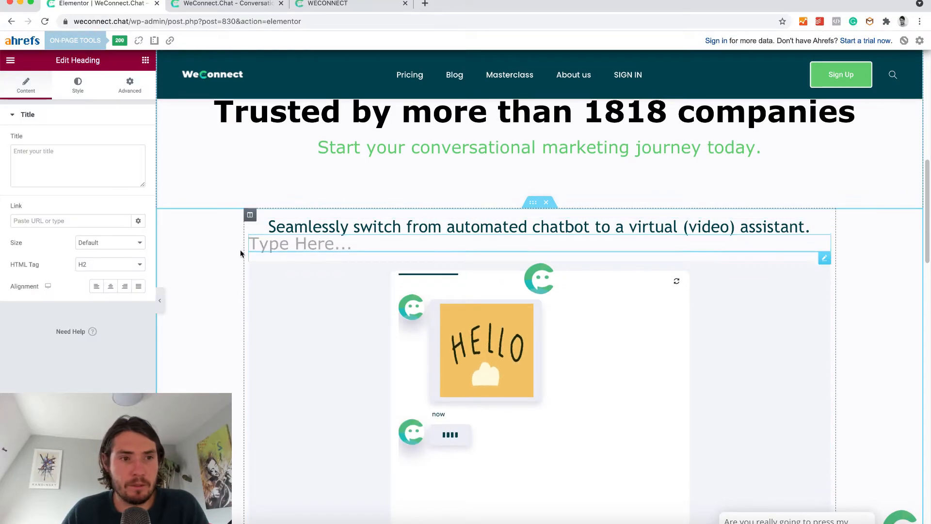
# - Place an HTML widget between the features section and "Our mission and roadmap", and paste the chatbot's iframe embed code into it
pyautogui.scroll(-15, 301, 383)
pyautogui.scroll(5, 298, 375)
pyautogui.scroll(-15, 298, 375)
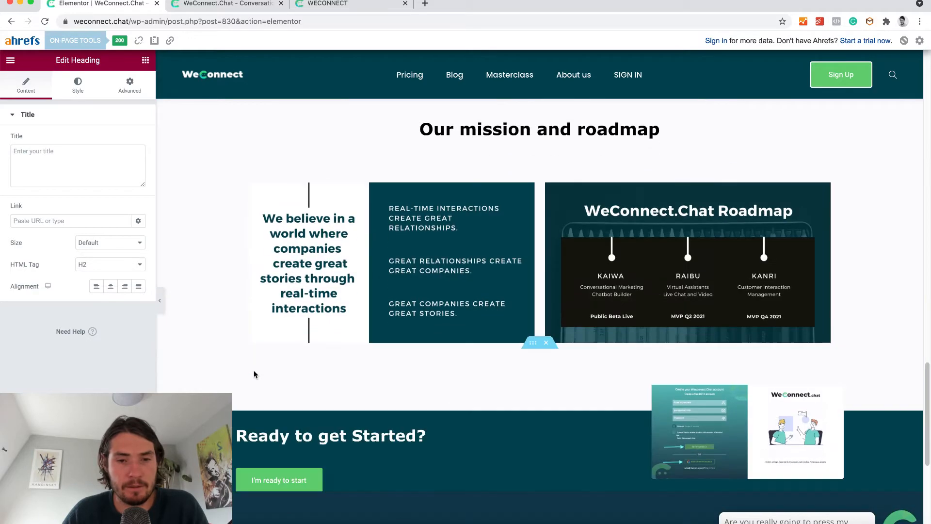
pyautogui.scroll(10, 253, 374)
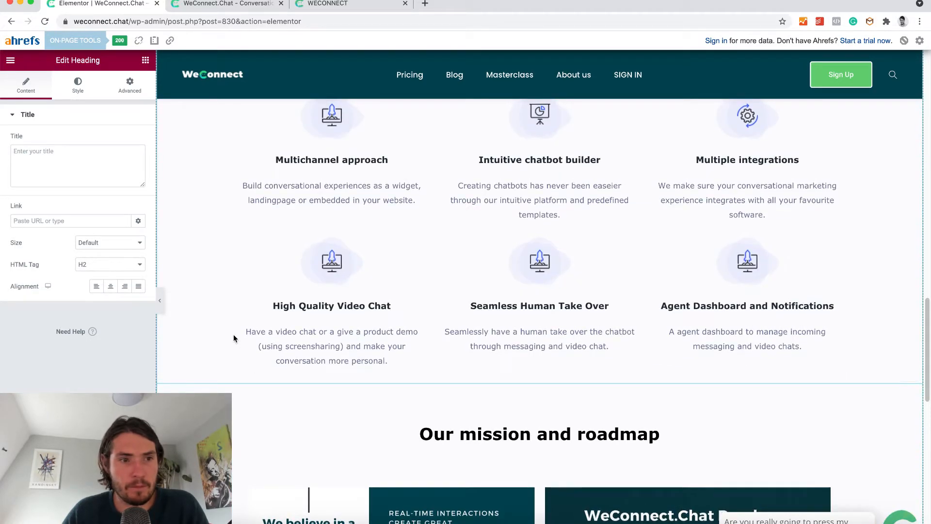
pyautogui.click(10, 61)
pyautogui.click(14, 66)
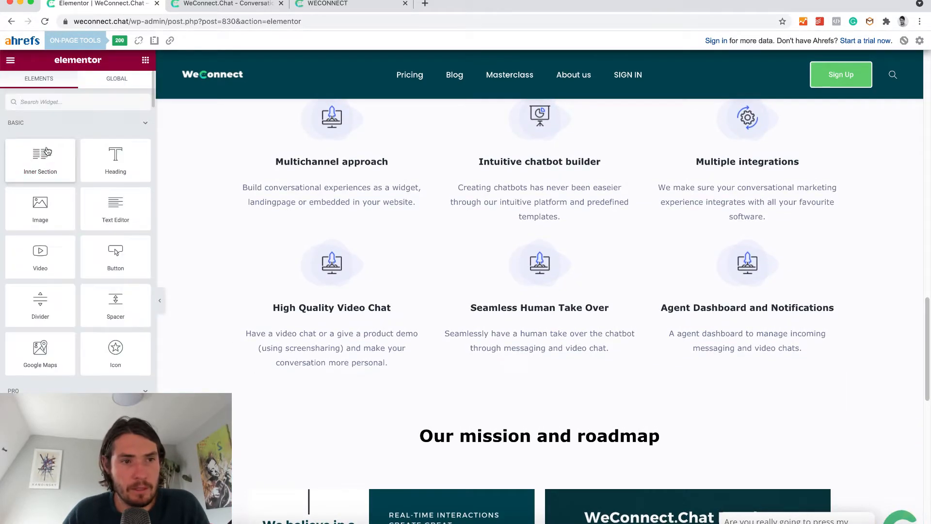
pyautogui.moveTo(146, 237); pyautogui.dragTo(56, 157)
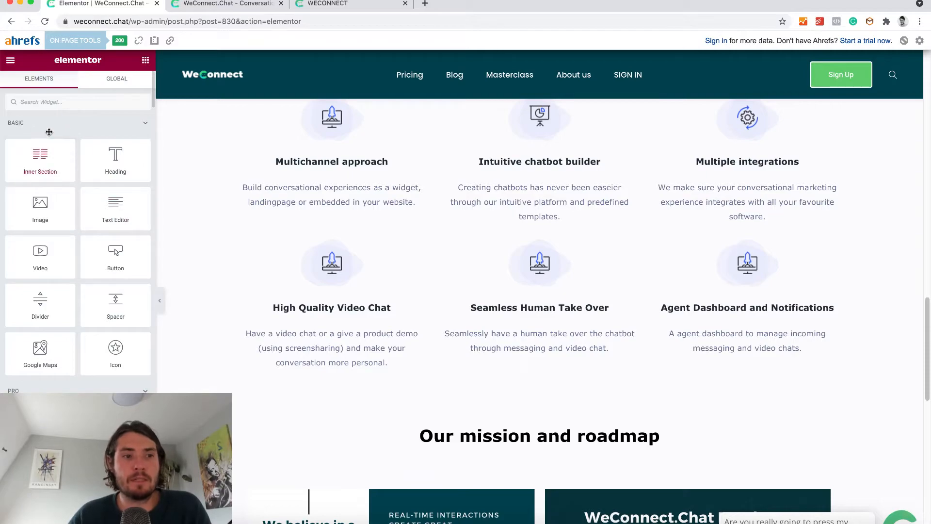
pyautogui.click(68, 102)
pyautogui.write('html')
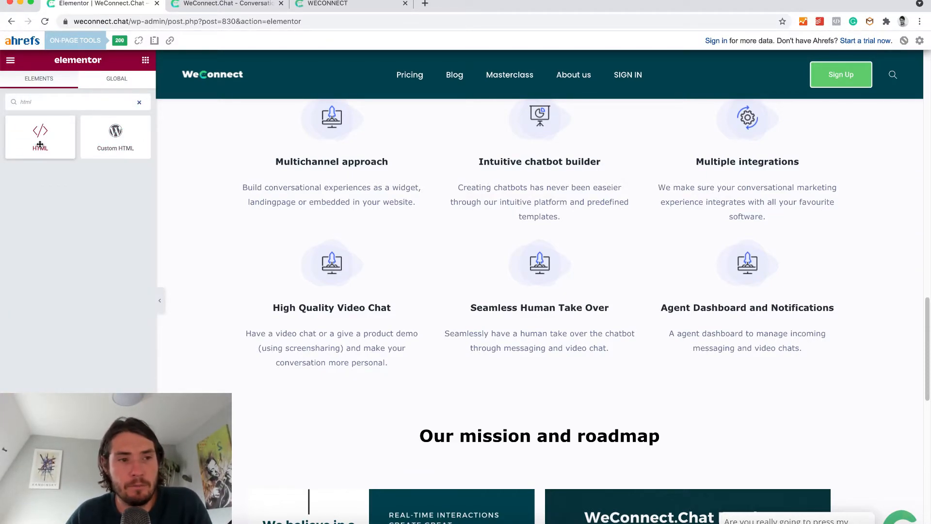
pyautogui.moveTo(36, 141); pyautogui.dragTo(532, 395)
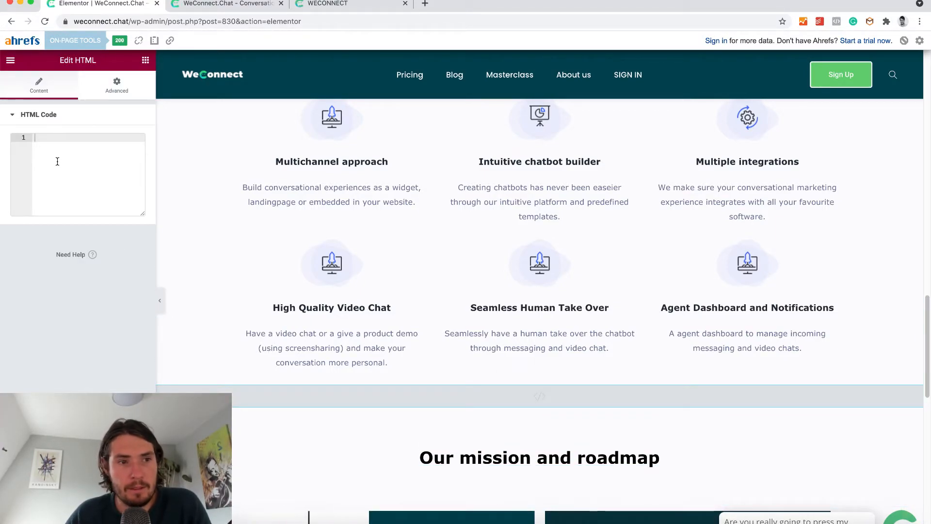
pyautogui.write('<iframe style="border: none" width="100%" height="640px" src="https://app.weconnect.chat/Landing/embed/VE5nY0NxaVN6WUpXQzVyaZtMOWtFQT09 "></iframe>')
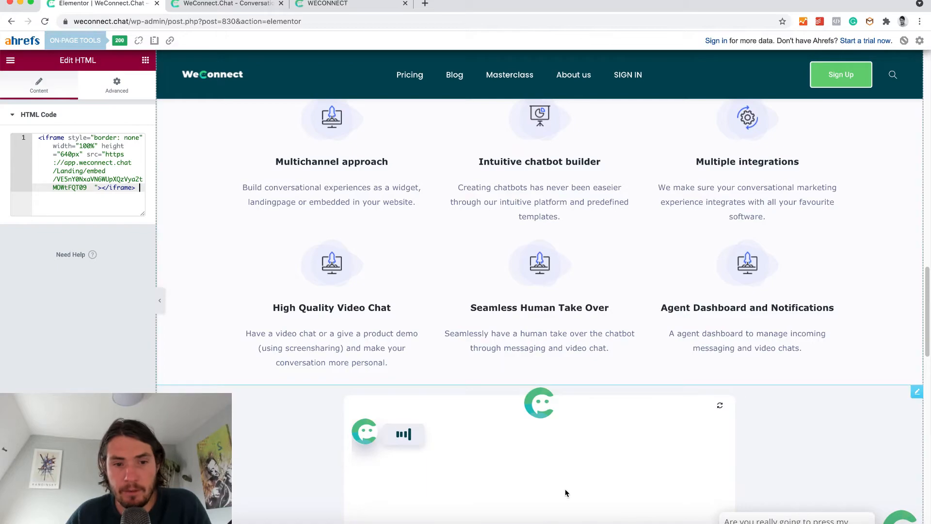
pyautogui.scroll(-5, 734, 404)
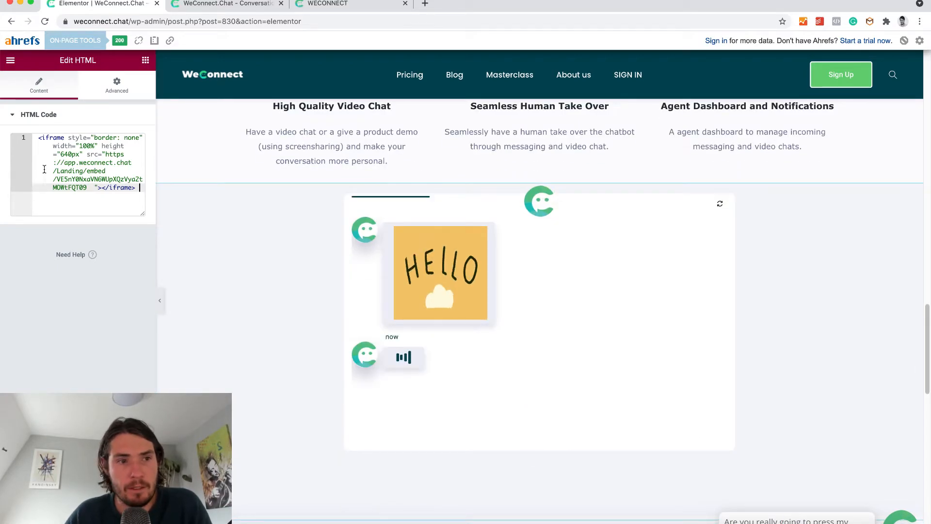
# - Try an iframe width of 80% in the HTML code and set it back to 100%
pyautogui.moveTo(92, 147); pyautogui.dragTo(80, 147)
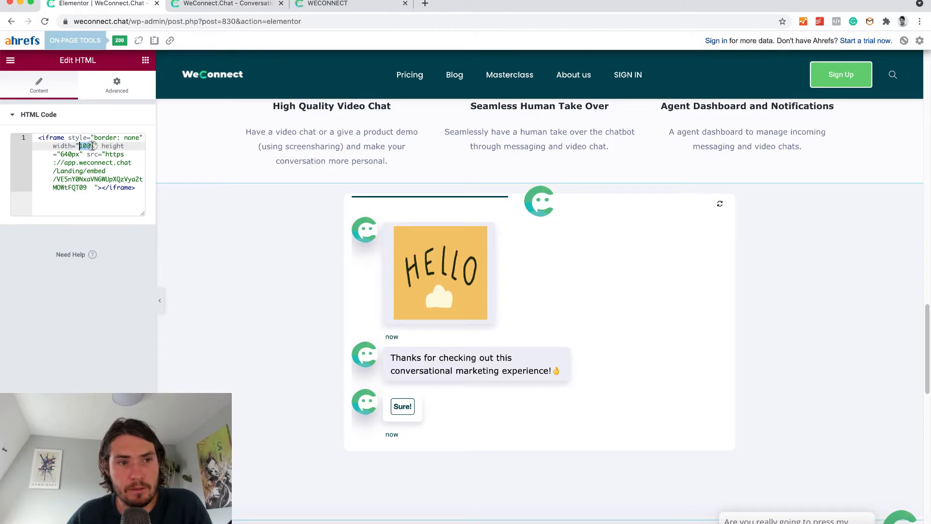
pyautogui.write('80')
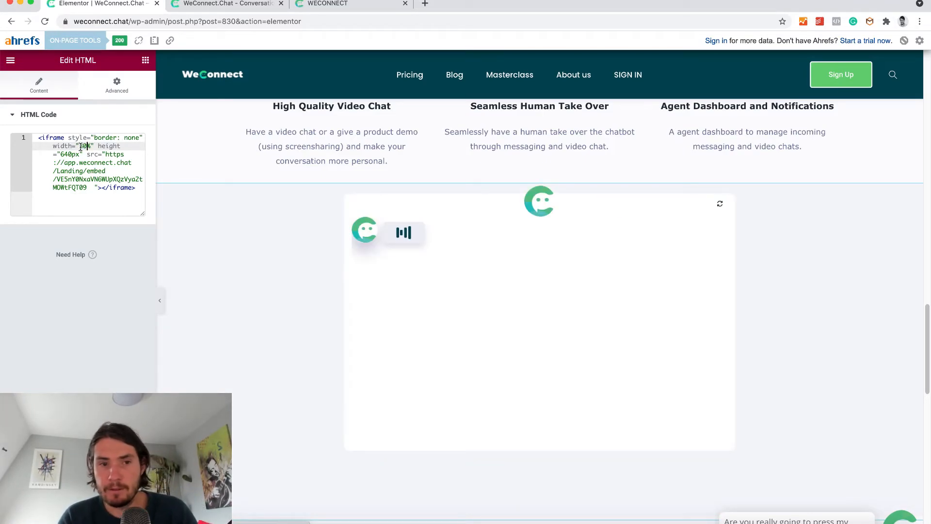
pyautogui.press('BackSpace')
pyautogui.press('BackSpace')
pyautogui.write('1')
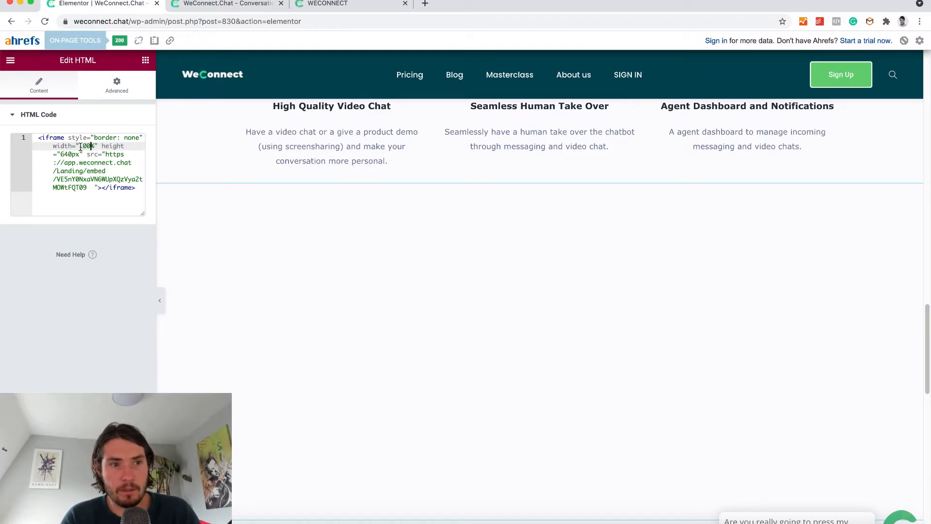
pyautogui.write('00')
# - Try an iframe height of 300px in the HTML code, restore it to 640px and check the embedded chatbot
pyautogui.click(71, 154)
pyautogui.moveTo(71, 155); pyautogui.dragTo(60, 154)
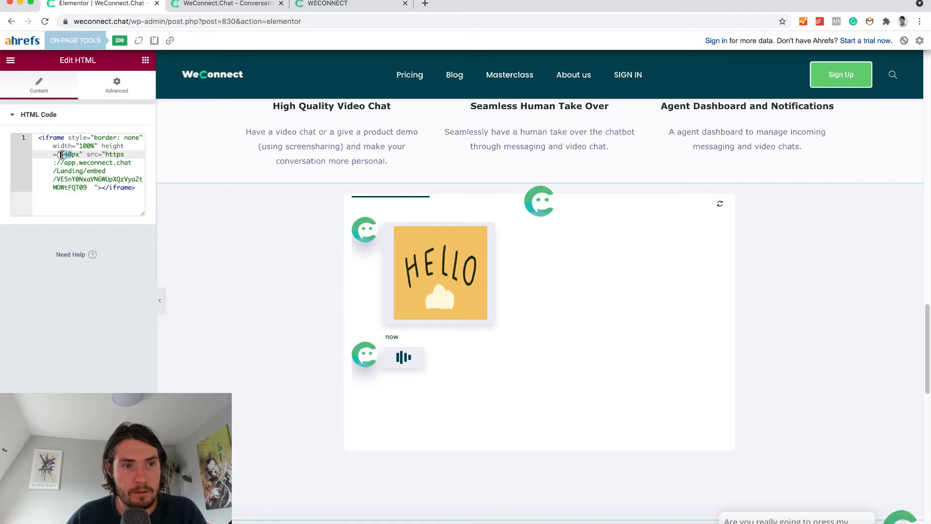
pyautogui.write('300')
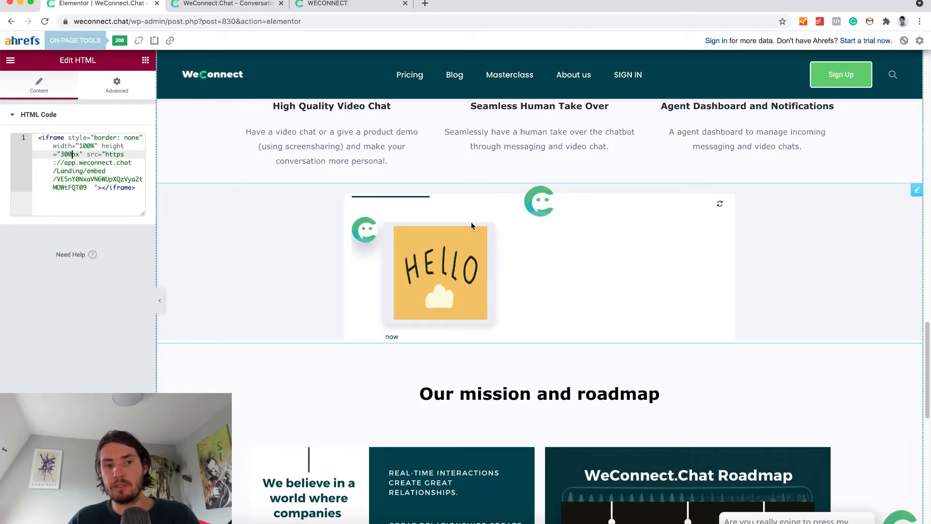
pyautogui.press('BackSpace')
pyautogui.press('BackSpace')
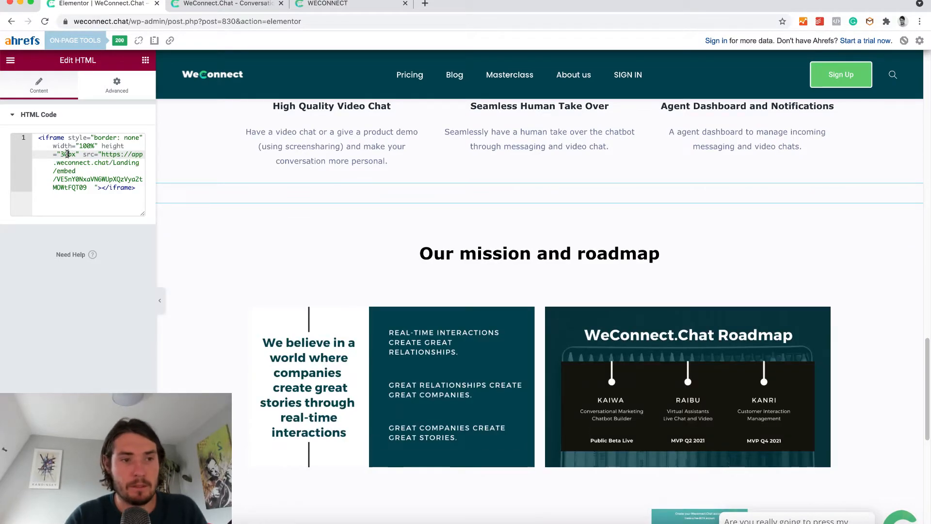
pyautogui.press('BackSpace')
pyautogui.write('640')
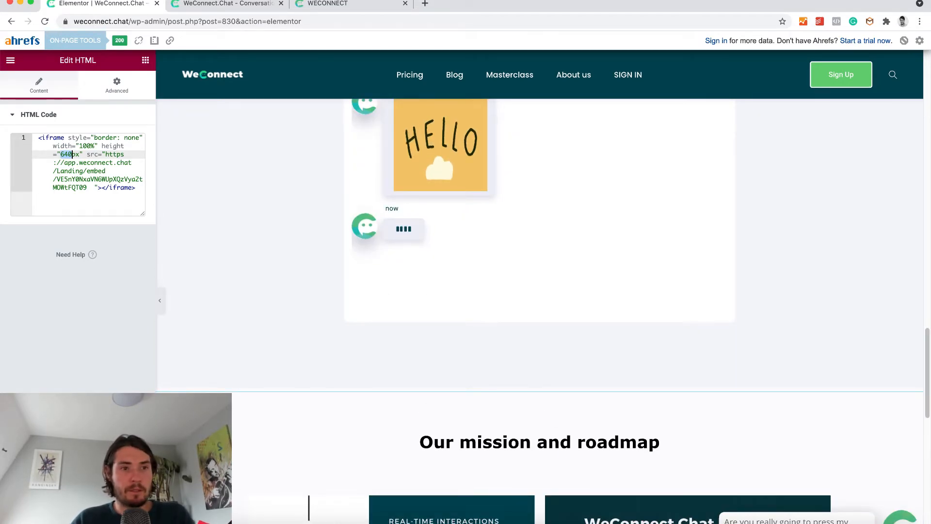
pyautogui.scroll(4, 417, 291)
pyautogui.scroll(-1, 405, 292)
pyautogui.scroll(-1, 405, 292)
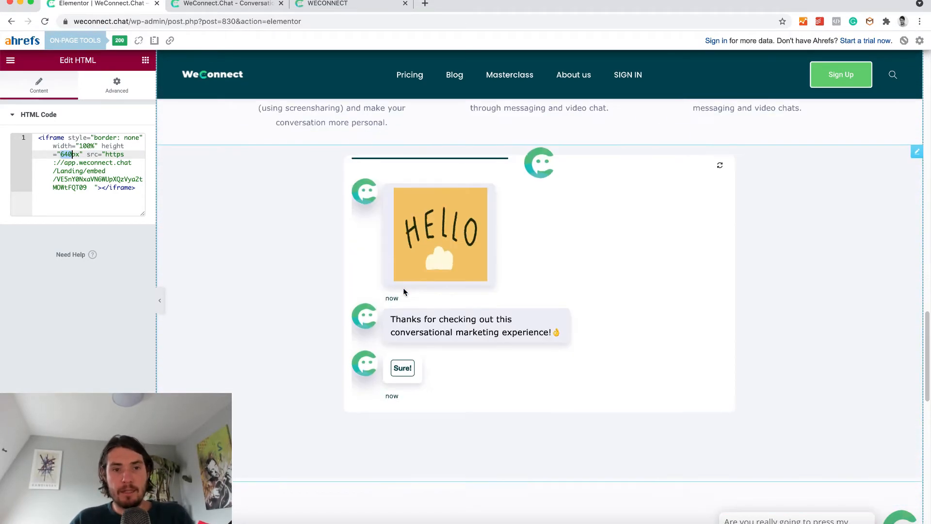
# - Exit Elementor to the WordPress dashboard, leaving the page without saving the changes
pyautogui.click(11, 61)
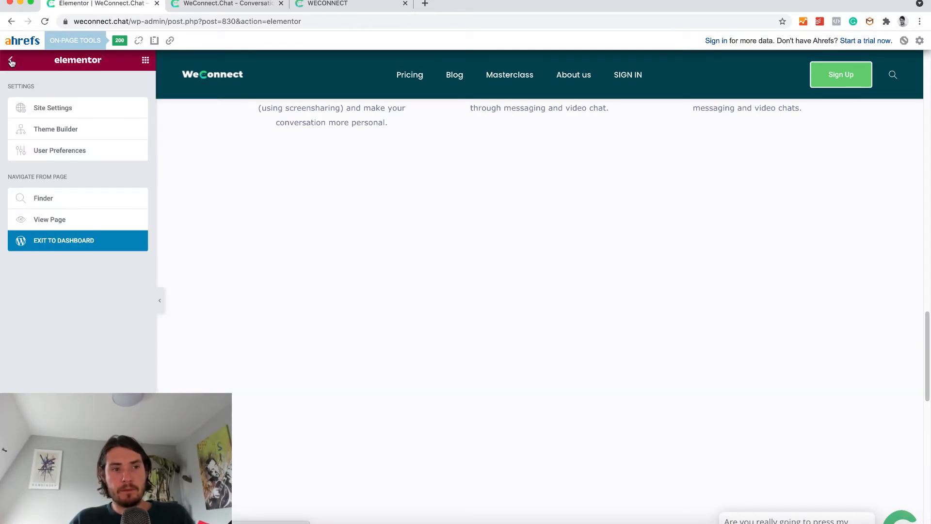
pyautogui.click(11, 62)
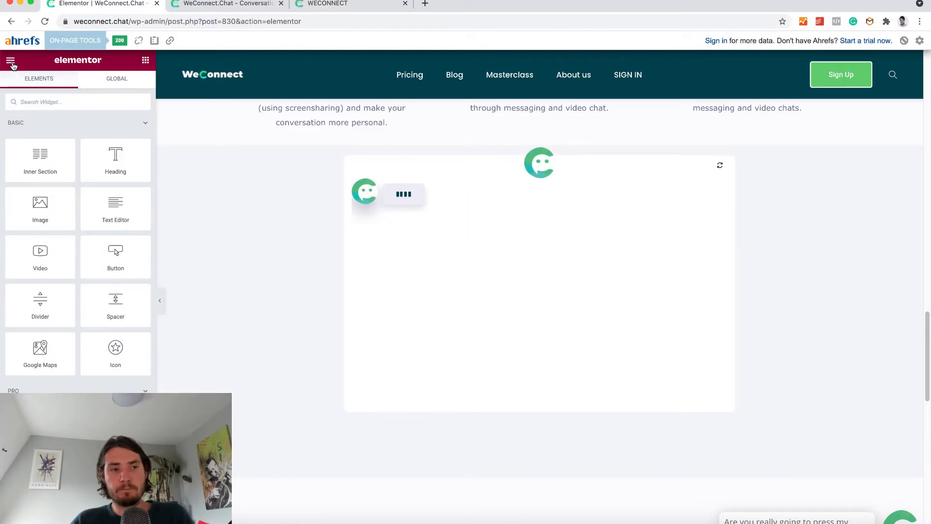
pyautogui.click(11, 61)
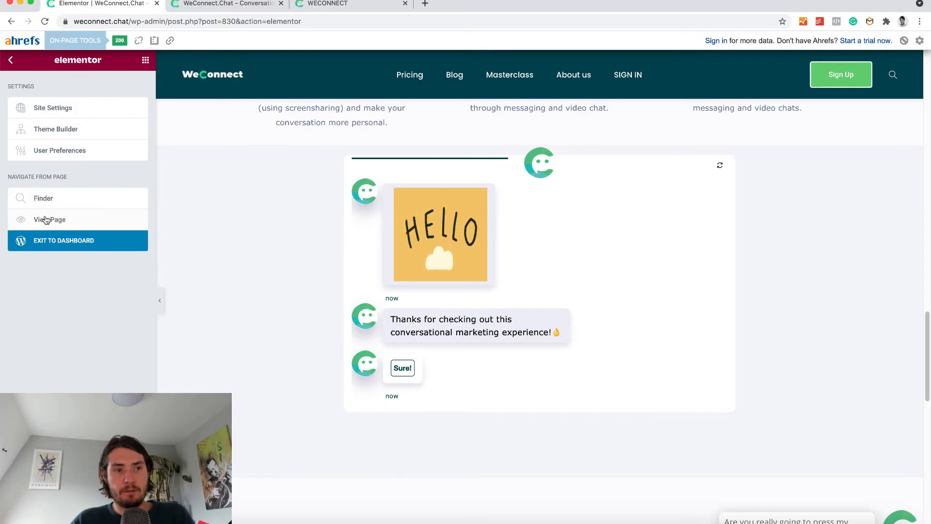
pyautogui.click(50, 241)
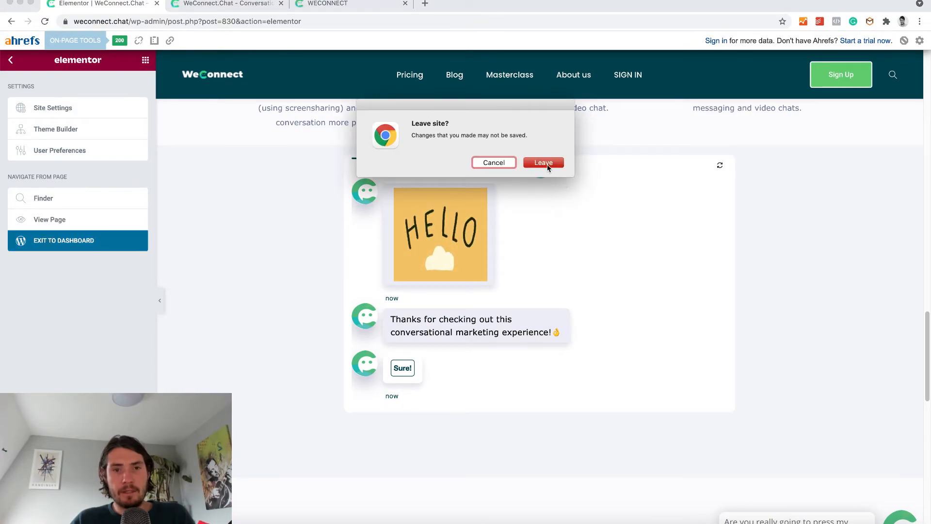
pyautogui.click(544, 163)
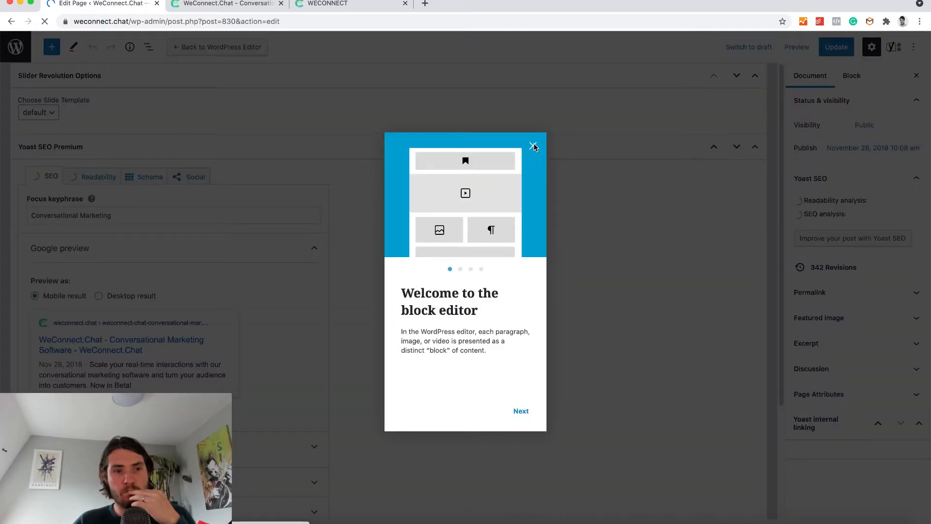
# - Dismiss the block editor welcome guide and switch the homepage back to the WordPress editor, confirming the change
pyautogui.click(533, 146)
pyautogui.scroll(-4, 397, 220)
pyautogui.scroll(3, 397, 224)
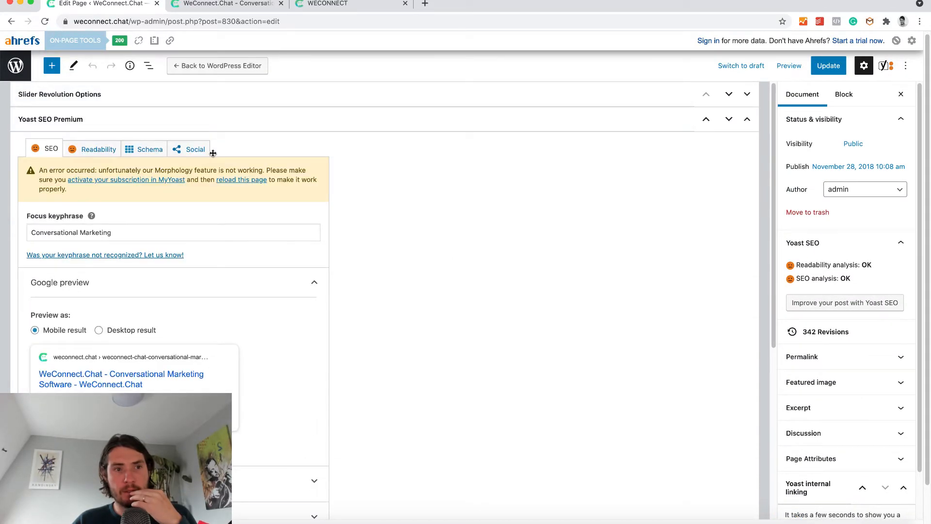
pyautogui.click(191, 67)
pyautogui.click(487, 316)
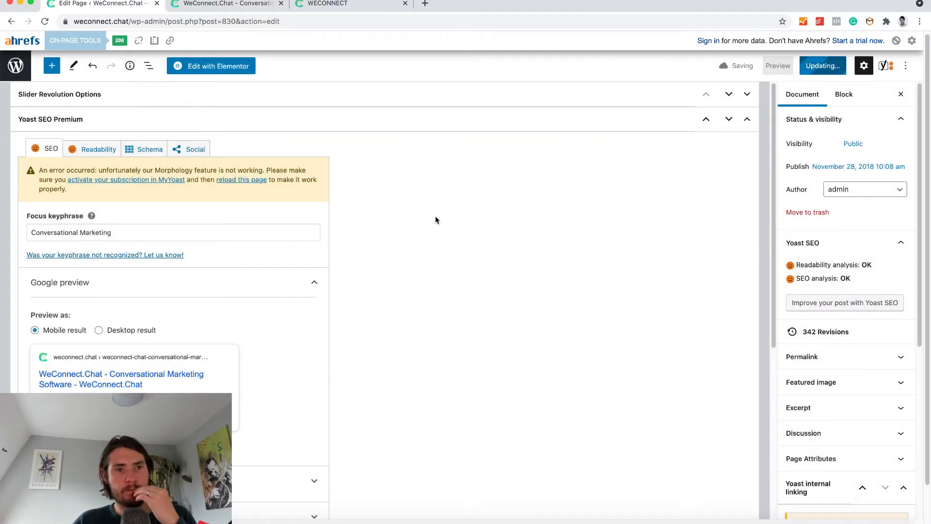
# - Look through the page content in the block editor and search the block library for "htm" to find the Custom HTML block
pyautogui.scroll(-6, 351, 291)
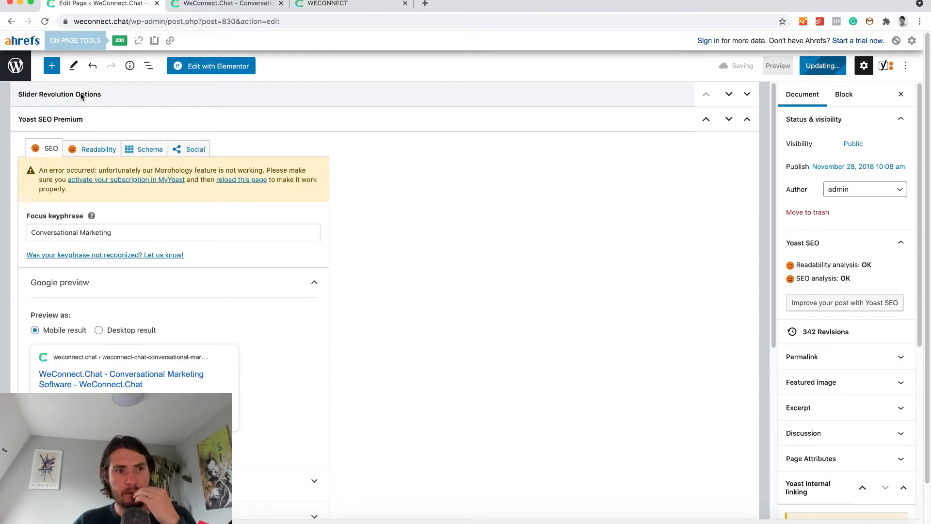
pyautogui.scroll(-3, 176, 228)
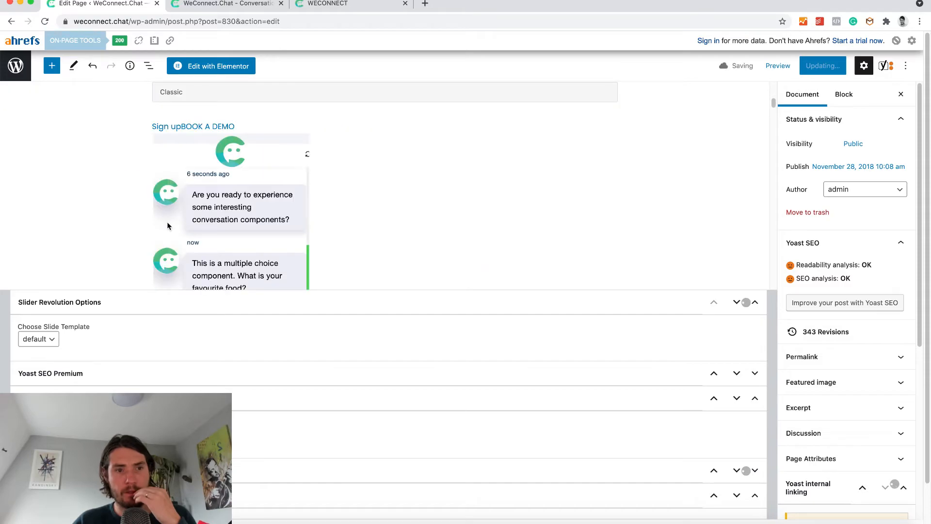
pyautogui.scroll(-6, 175, 228)
pyautogui.scroll(12, 176, 228)
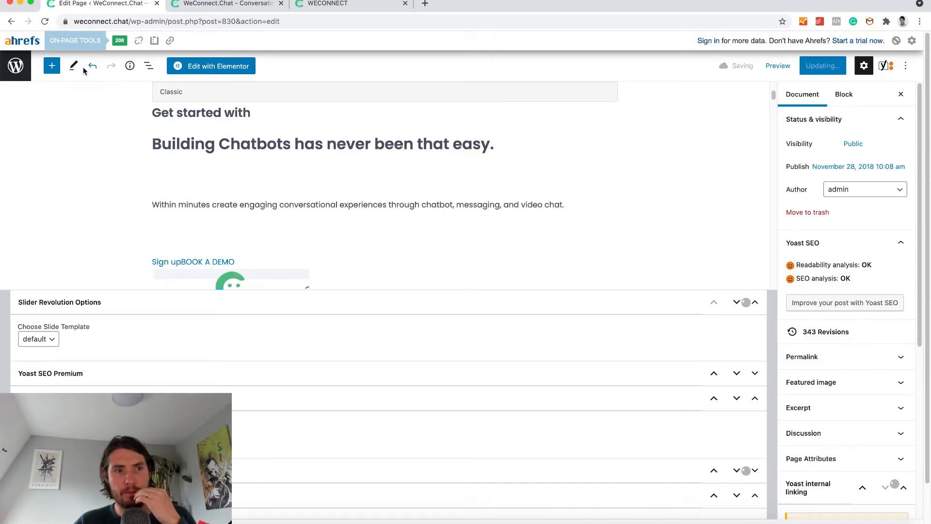
pyautogui.click(53, 67)
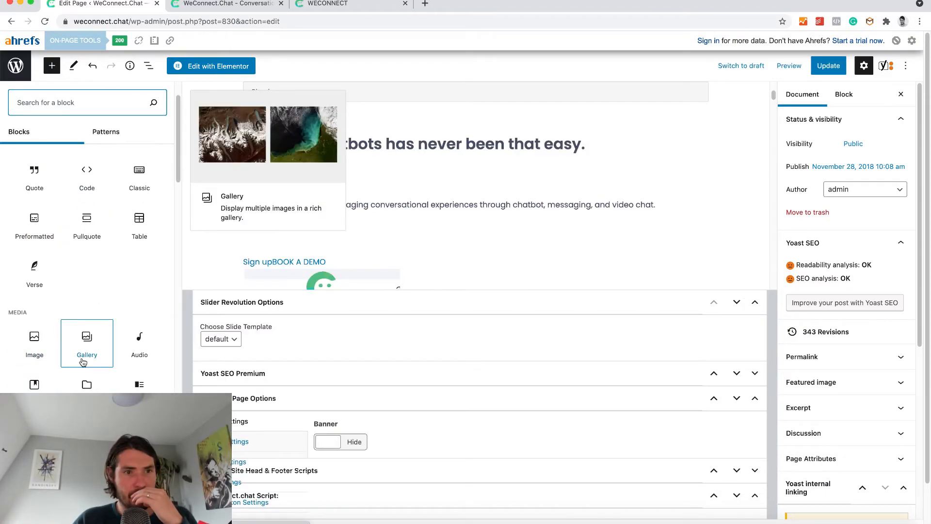
pyautogui.scroll(-8, 58, 242)
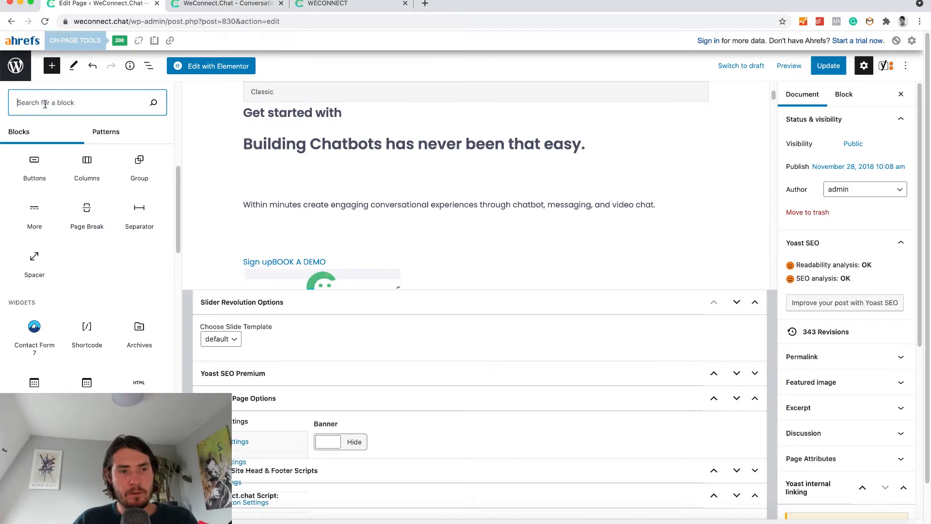
pyautogui.write('htm')
pyautogui.press('BackSpace')
pyautogui.press('BackSpace')
pyautogui.write('jt')
pyautogui.press('BackSpace')
pyautogui.press('BackSpace')
pyautogui.write('jt')
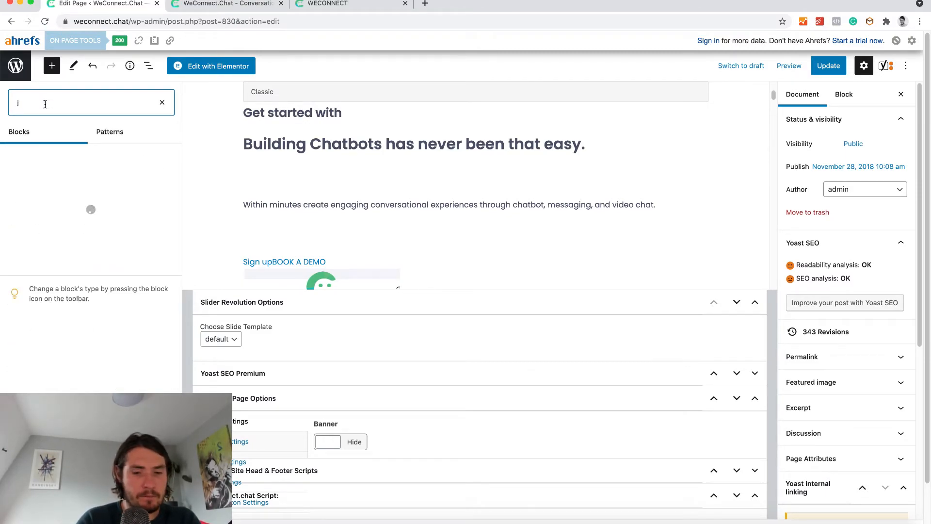
pyautogui.press('BackSpace')
pyautogui.write('htm')
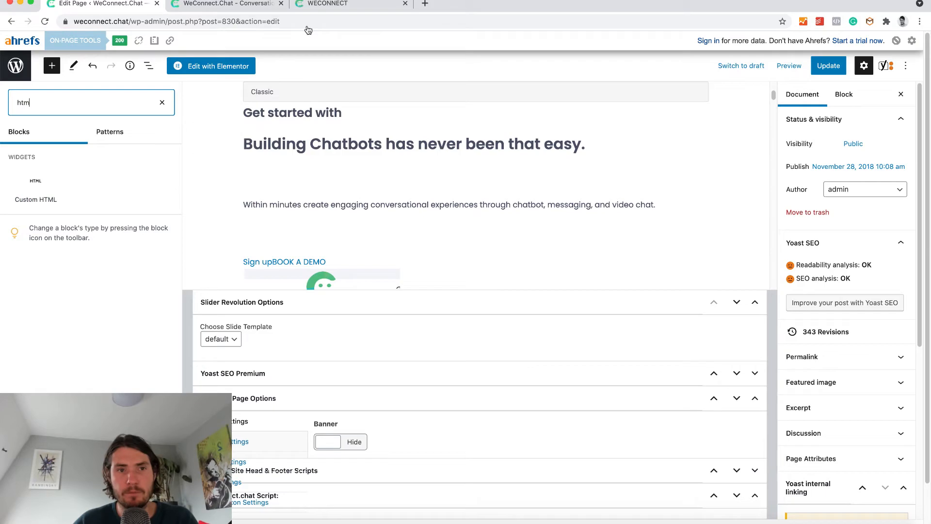
# - Review the inline embed code in WeConnect and the live homepage, and return to the WordPress page editor
pyautogui.click(313, 7)
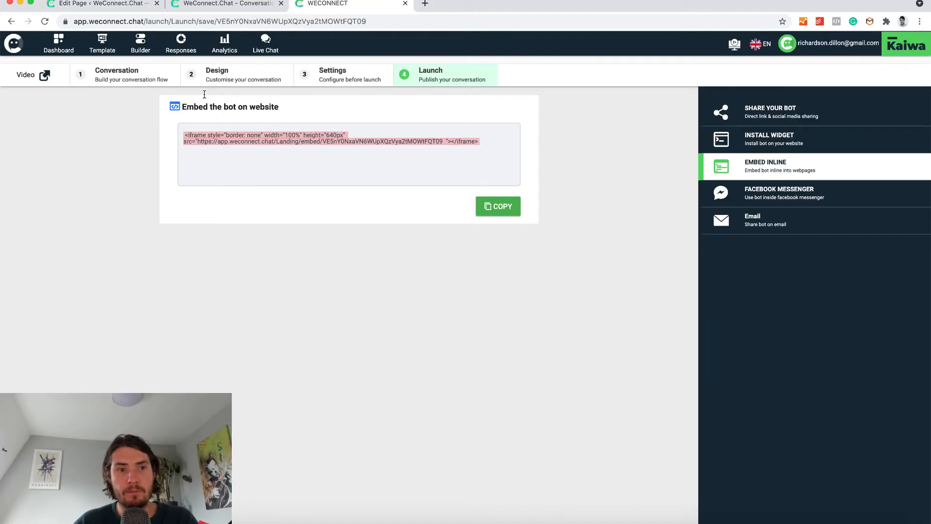
pyautogui.click(107, 6)
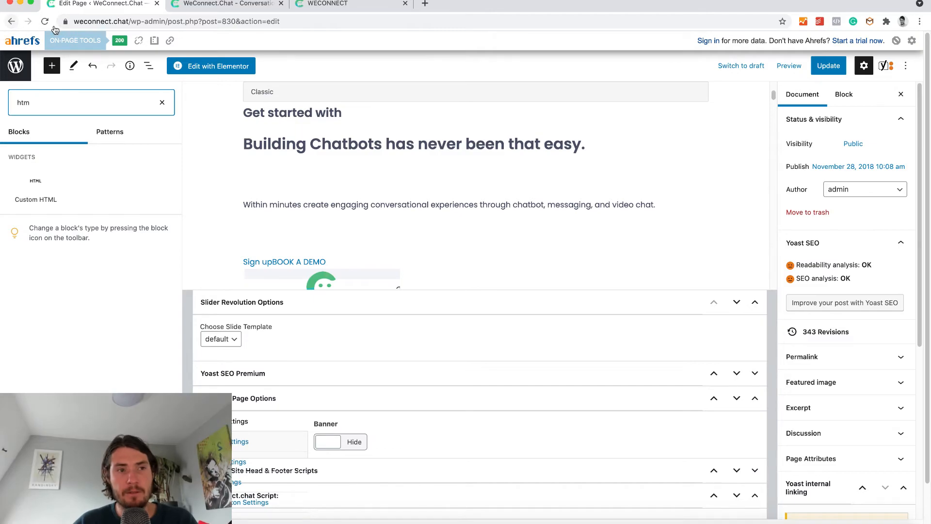
pyautogui.click(239, 6)
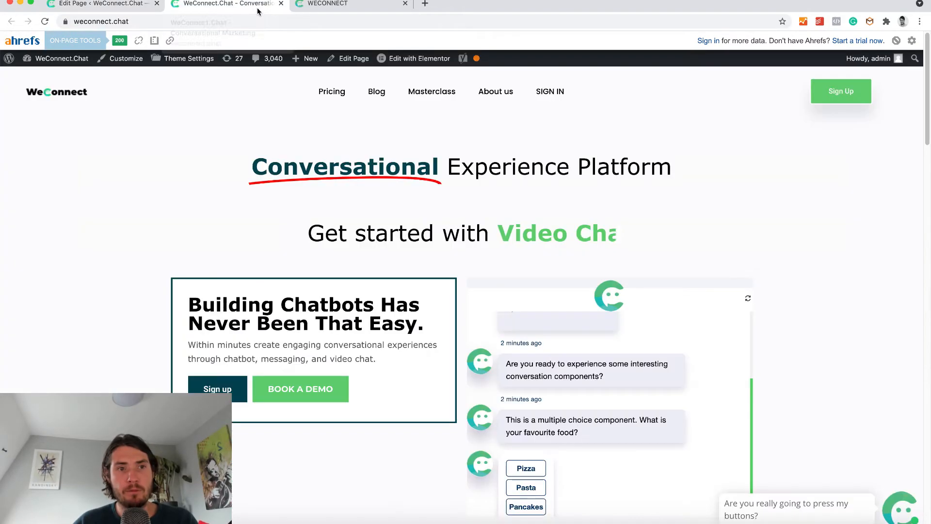
pyautogui.click(342, 7)
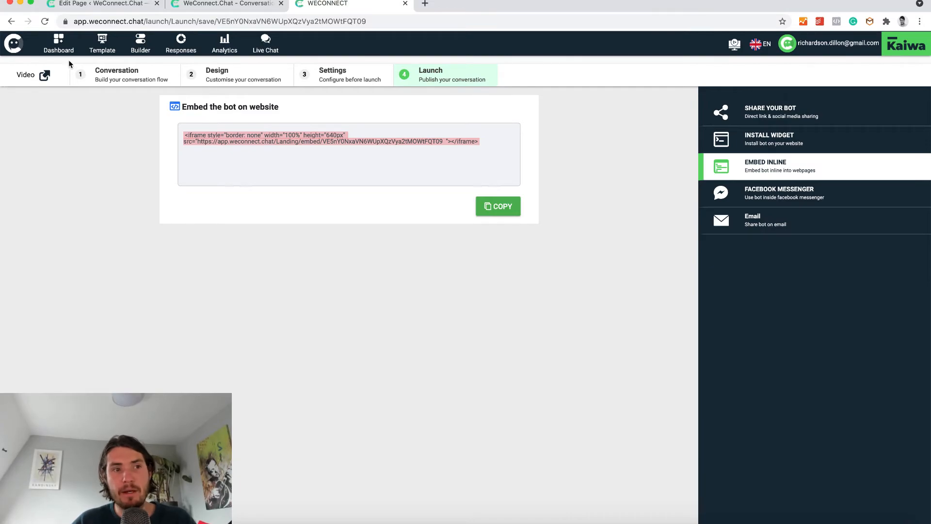
pyautogui.click(117, 6)
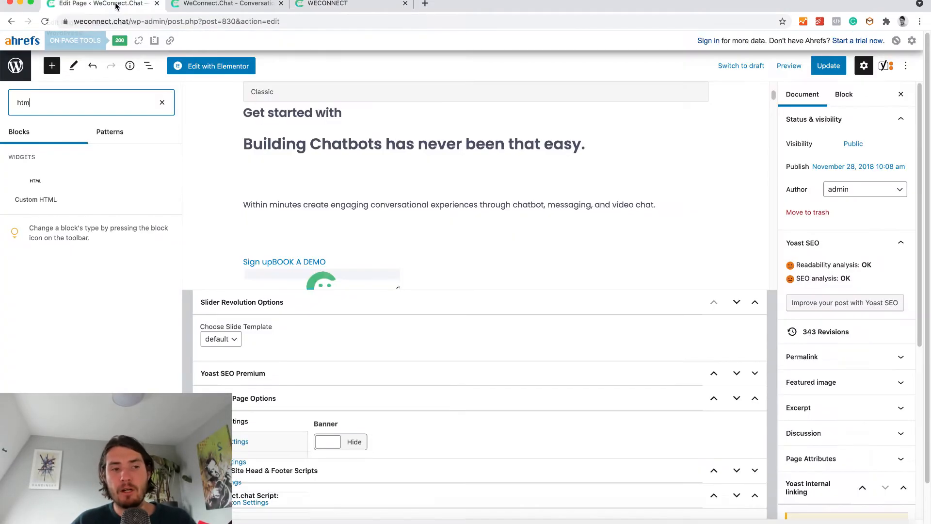
# - Search the block library for "tex" to look through the text blocks, and close the page editor
pyautogui.moveTo(87, 109); pyautogui.dragTo(1, 86)
pyautogui.write('tex')
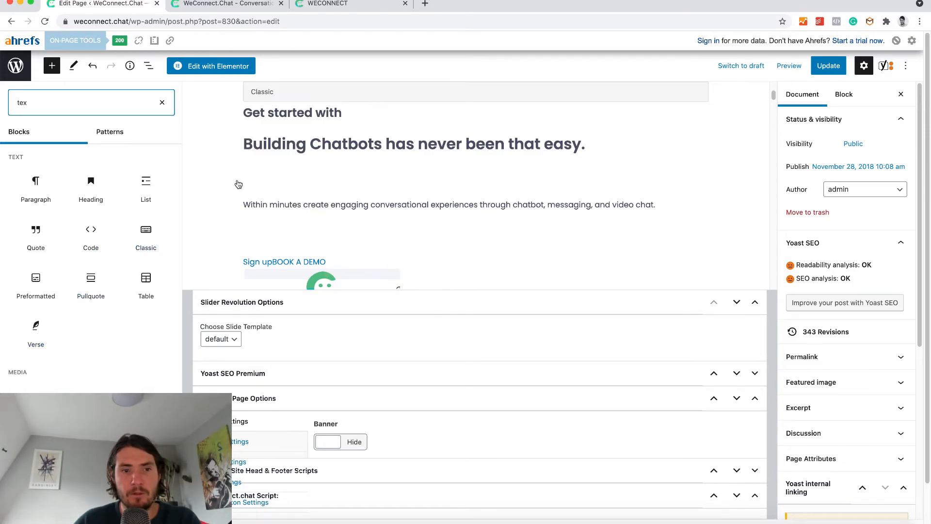
pyautogui.click(157, 4)
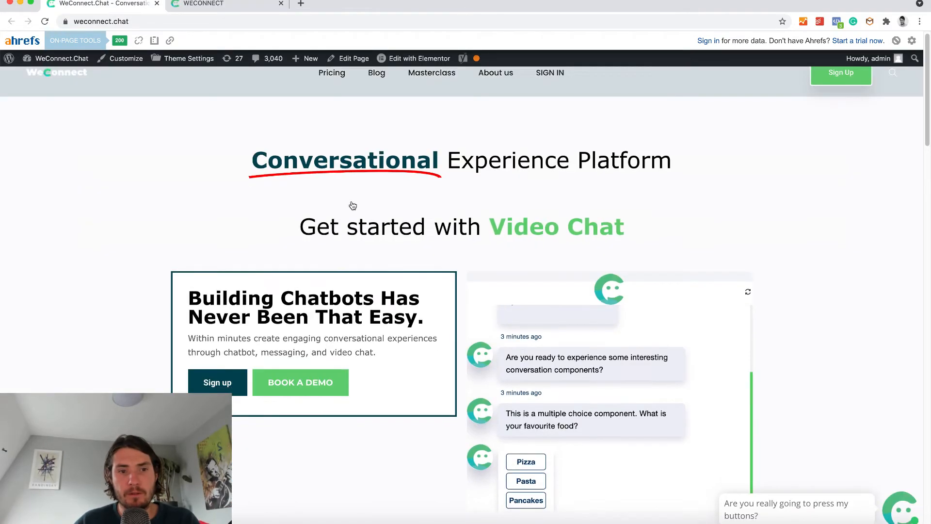
# - Check the inline embed code in WeConnect, and find the homepage section about switching from automated chatbot to a virtual (video) assistant
pyautogui.click(182, 6)
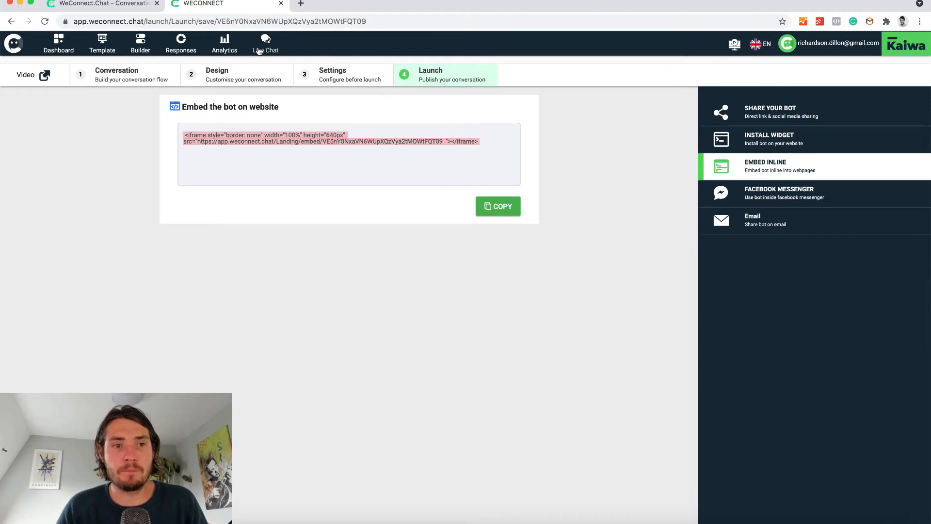
pyautogui.click(107, 5)
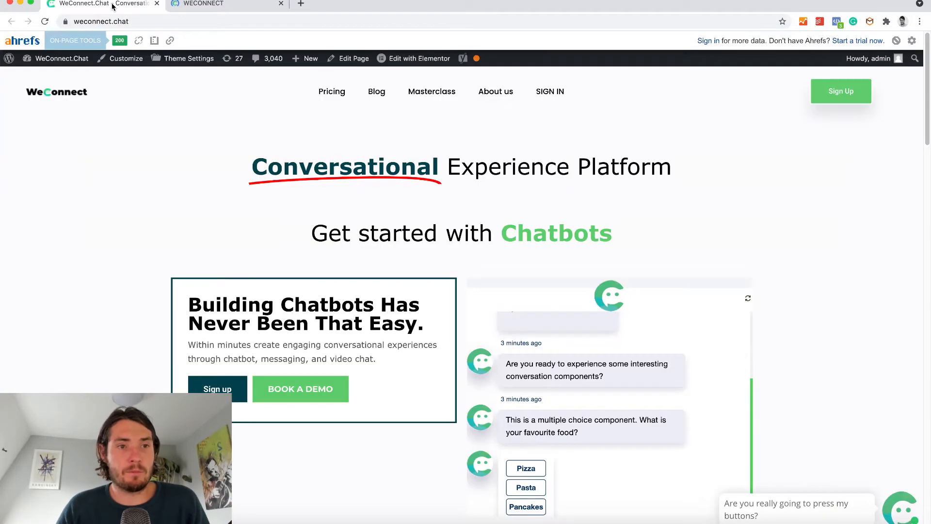
pyautogui.scroll(-1, 282, 161)
pyautogui.scroll(-13, 283, 161)
pyautogui.scroll(2, 316, 191)
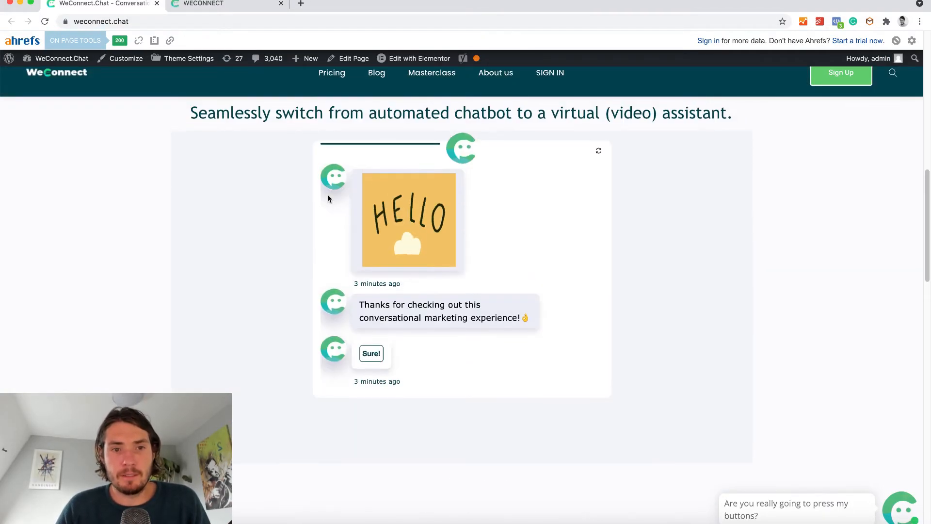
pyautogui.moveTo(230, 115); pyautogui.dragTo(736, 112)
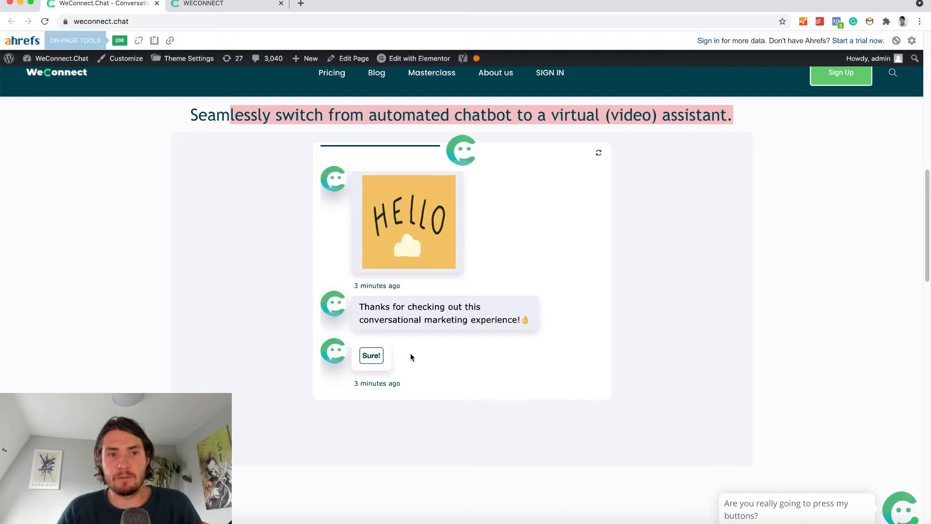
# - Answer the embedded homepage chatbot with "Sure!" and "Yeah, why not." and request a Video Call, checking the WeConnect Live Chat inbox in between
pyautogui.click(371, 358)
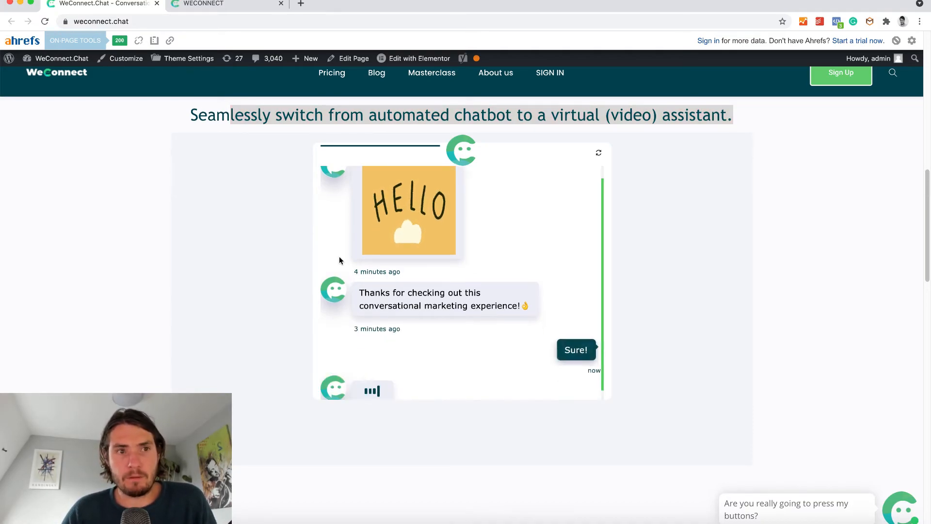
pyautogui.press('super+l')
pyautogui.press('super+2')
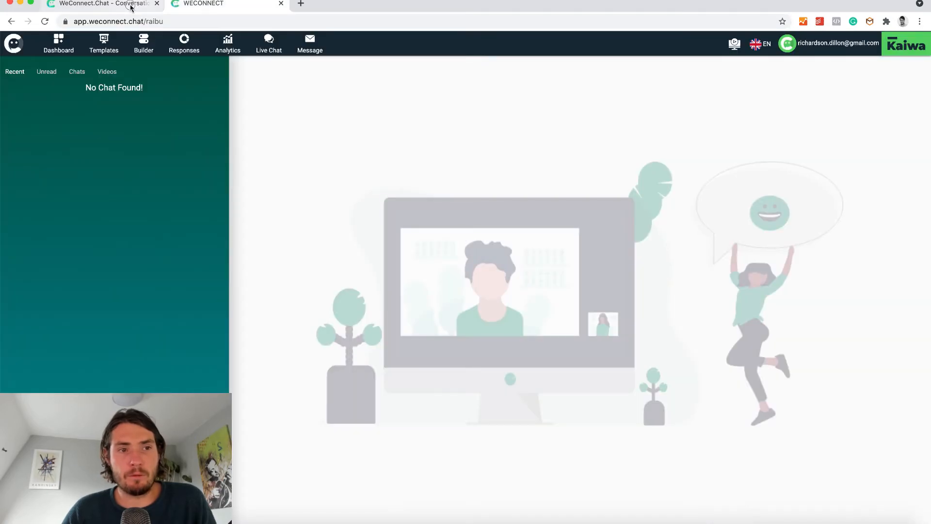
pyautogui.press('super+1')
pyautogui.click(400, 378)
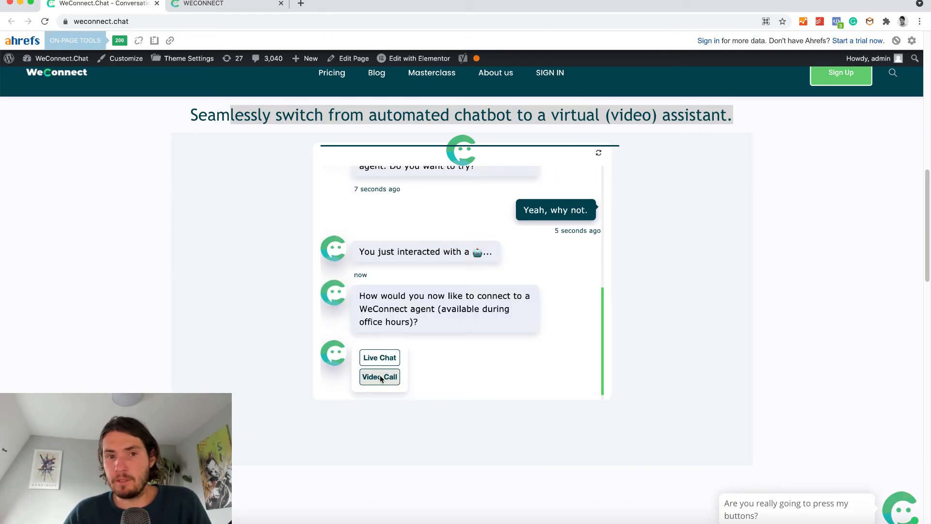
pyautogui.click(381, 378)
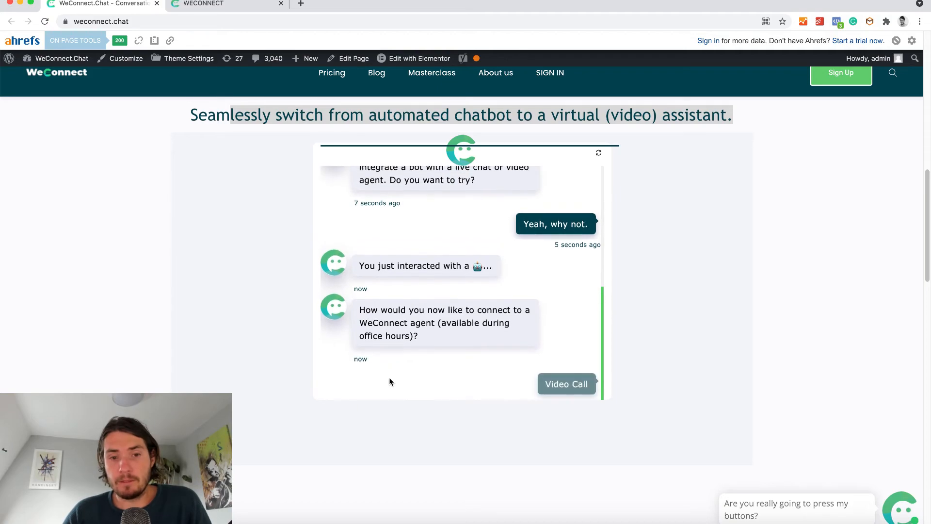
# - Open the incoming video chat request in WeConnect, start the video call with the visitor and close the call
pyautogui.scroll(-6, 457, 322)
pyautogui.scroll(6, 457, 319)
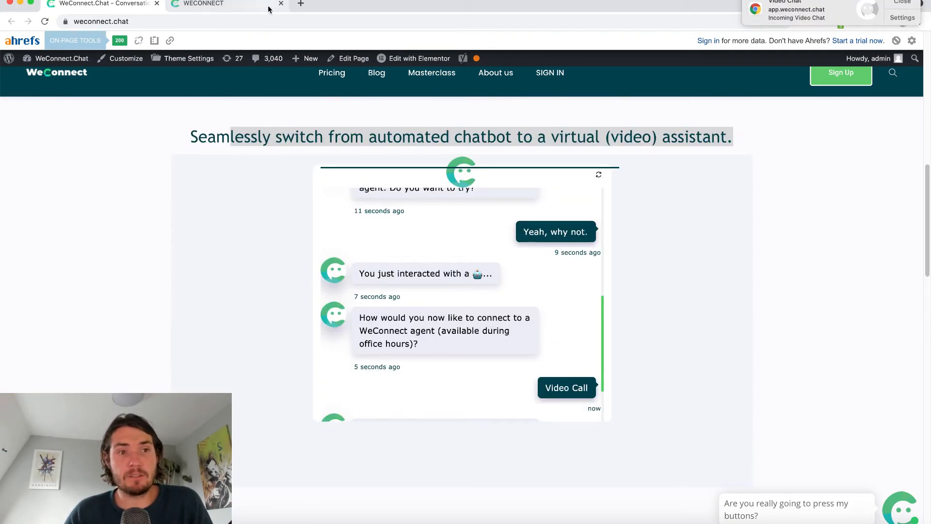
pyautogui.click(787, 20)
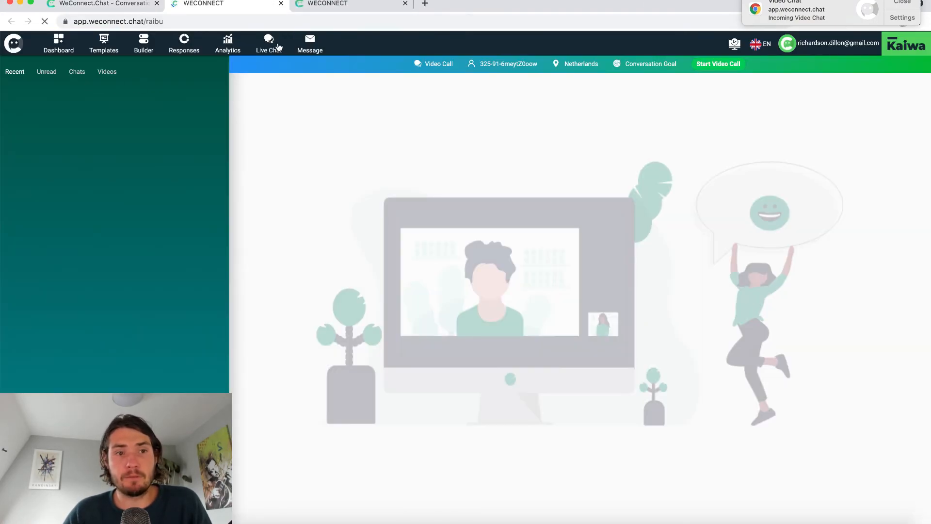
pyautogui.click(715, 68)
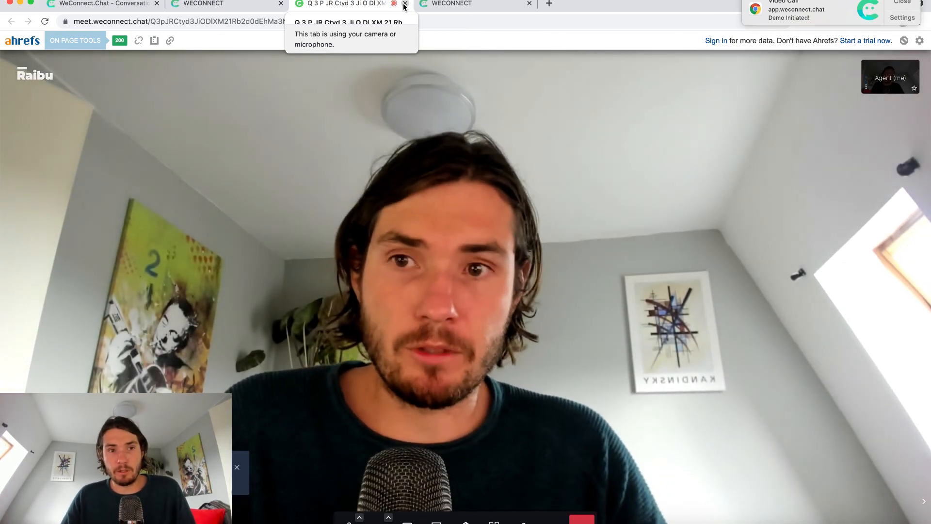
pyautogui.click(405, 4)
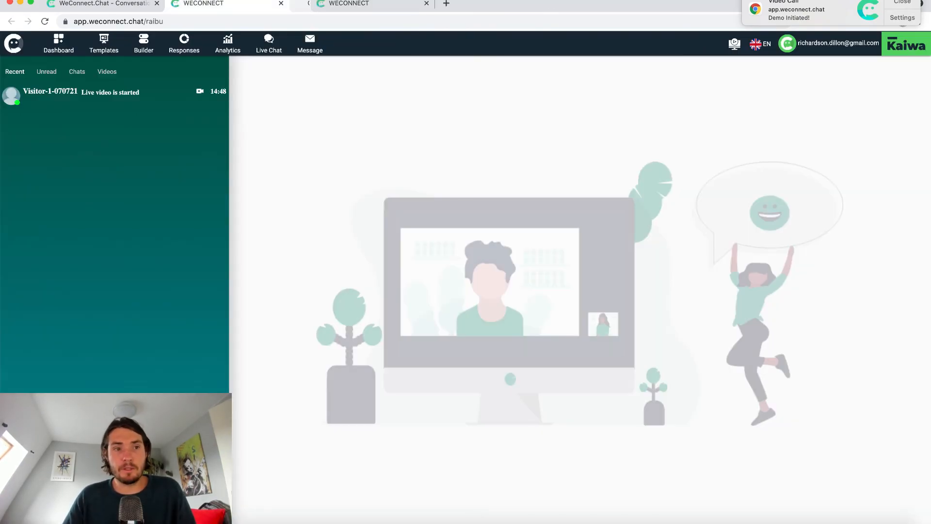
# - Review the embedded chatbot conversation on the homepage and the visitor's entry in the WeConnect Live Chat inbox
pyautogui.click(124, 5)
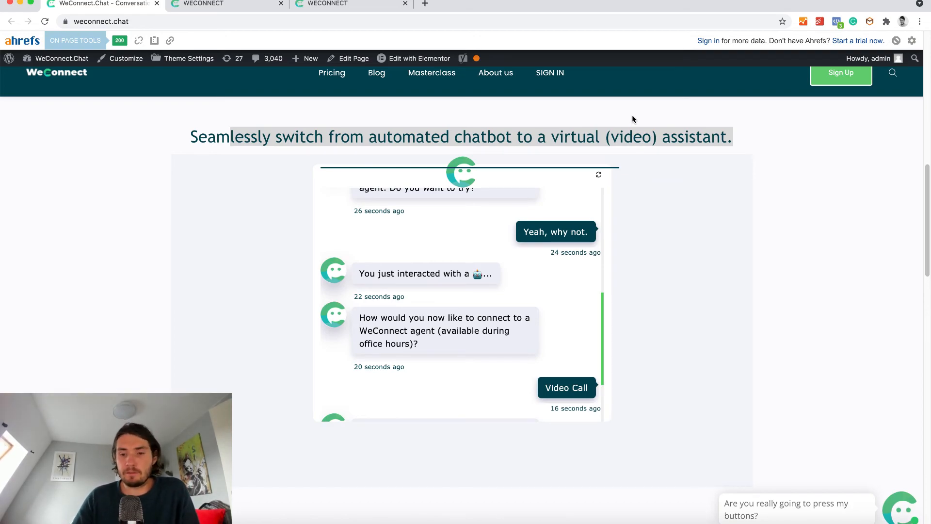
pyautogui.scroll(-1, 416, 204)
pyautogui.scroll(-2, 416, 204)
pyautogui.scroll(10, 415, 203)
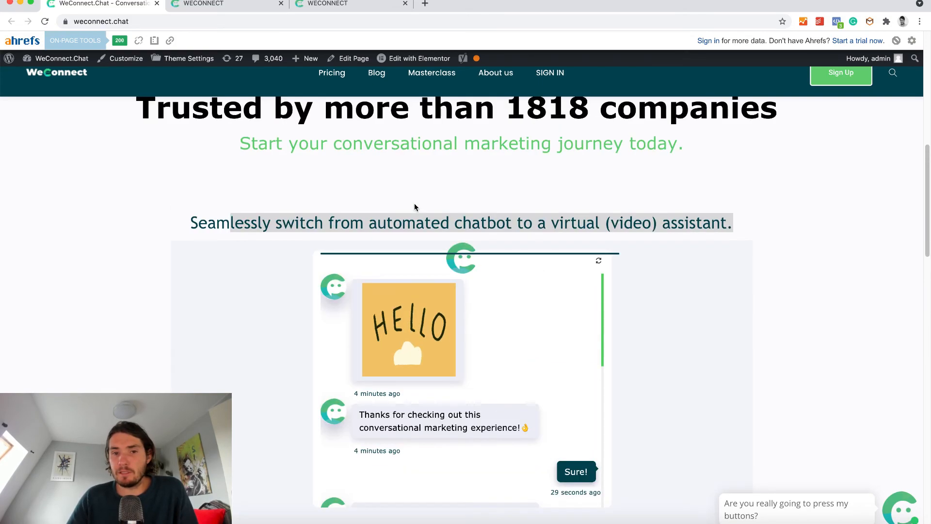
pyautogui.scroll(-3, 415, 207)
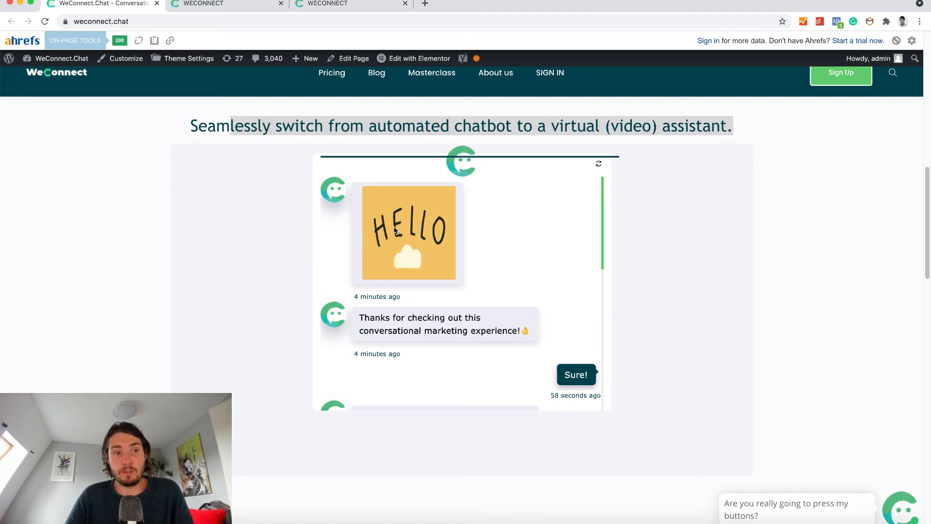
pyautogui.click(315, 4)
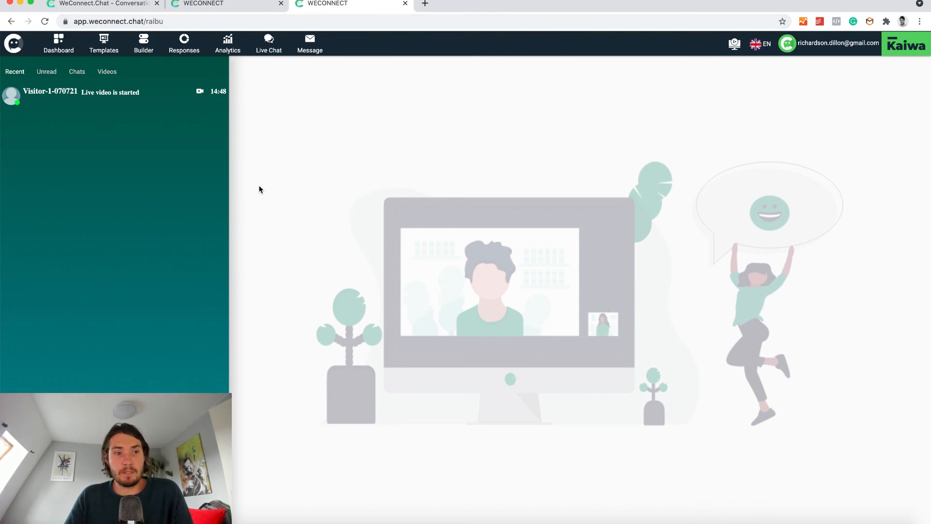
pyautogui.click(200, 6)
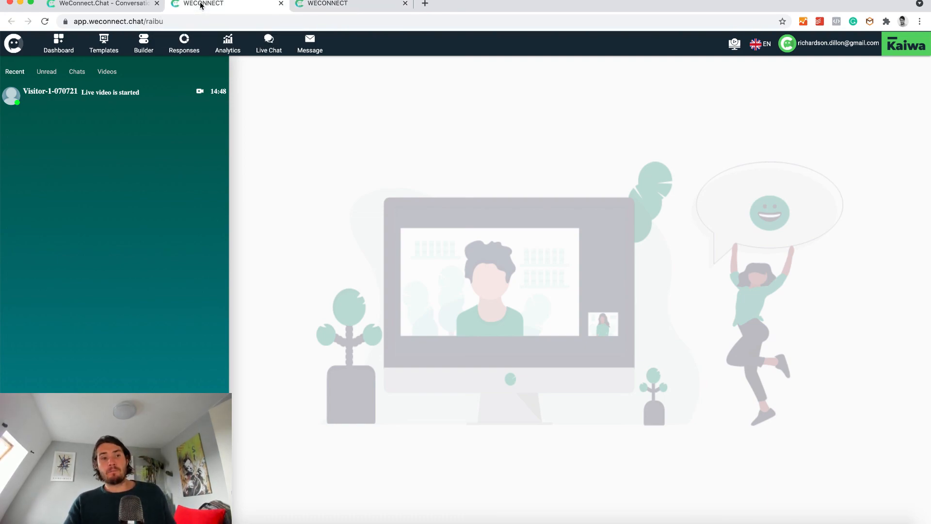